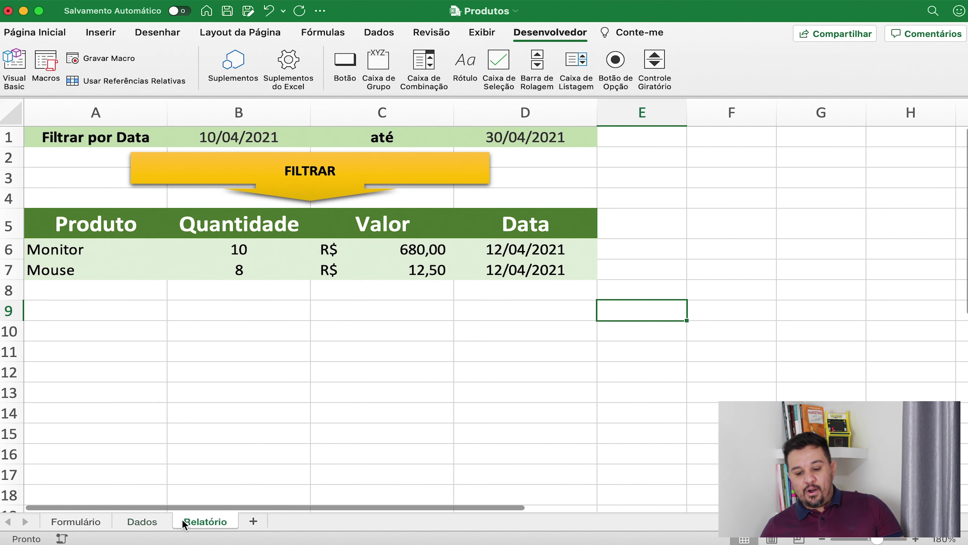
- Delete rows 6 and 7 with the old results from the Relatório sheet
left_click_drag(8, 250, 6, 270)
right_click(7, 270)
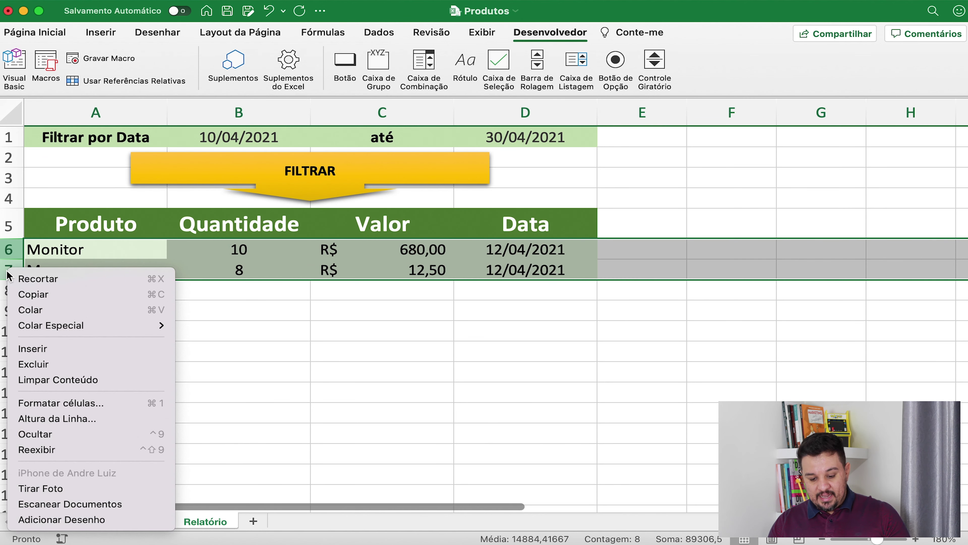
left_click(58, 363)
left_click(380, 332)
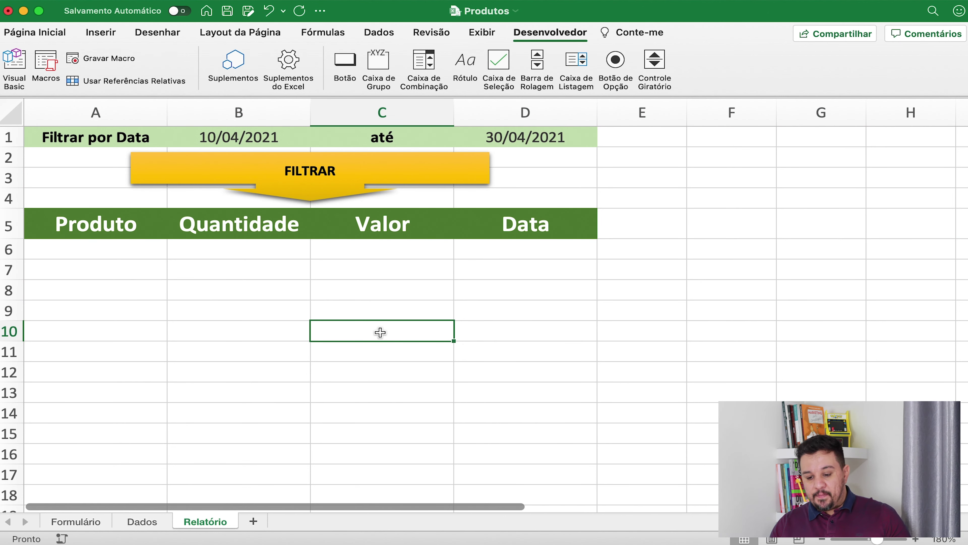
- Examine the FILTRAR shape and the start and end date cells B1 and D1 on the Relatório sheet
left_click(237, 173)
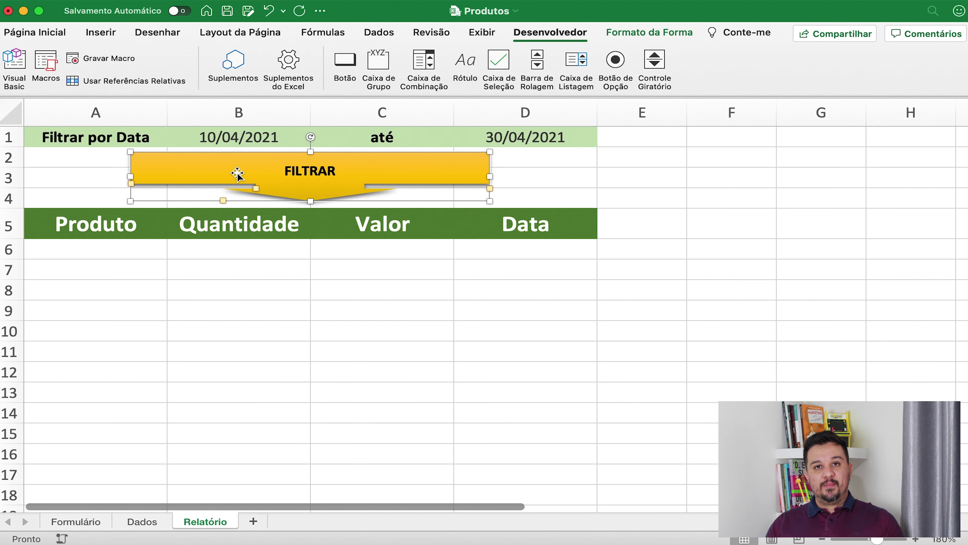
left_click(78, 522)
left_click(195, 521)
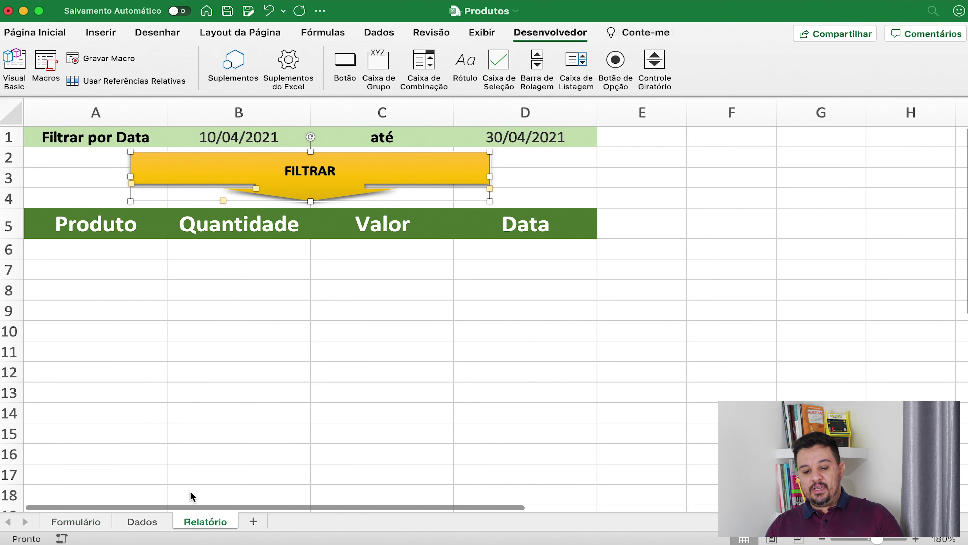
left_click(91, 140)
left_click(212, 138)
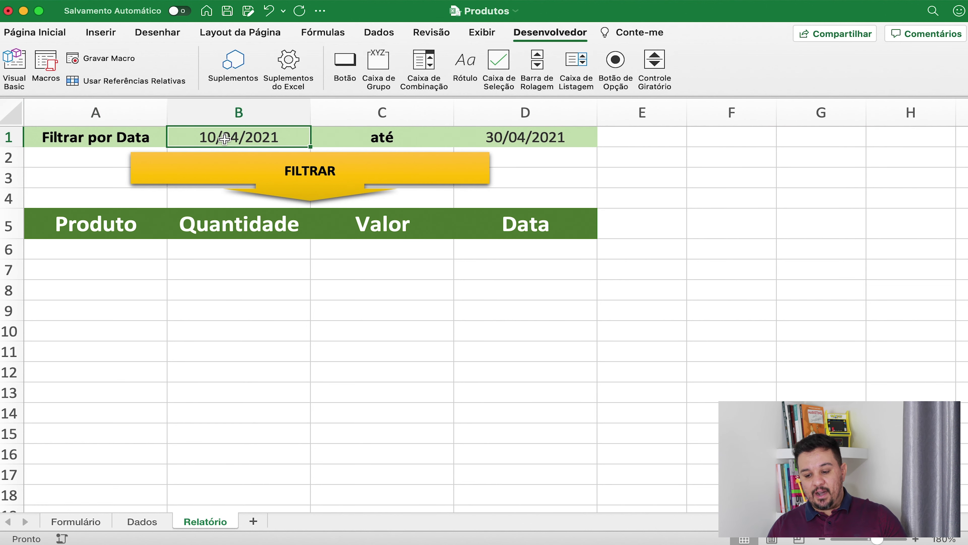
left_click(532, 136)
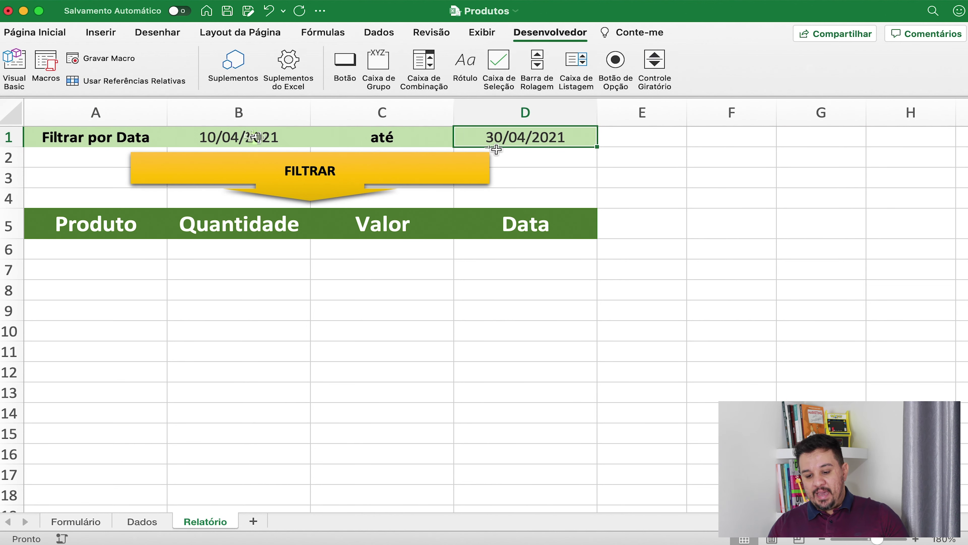
left_click(222, 137)
left_click(521, 134)
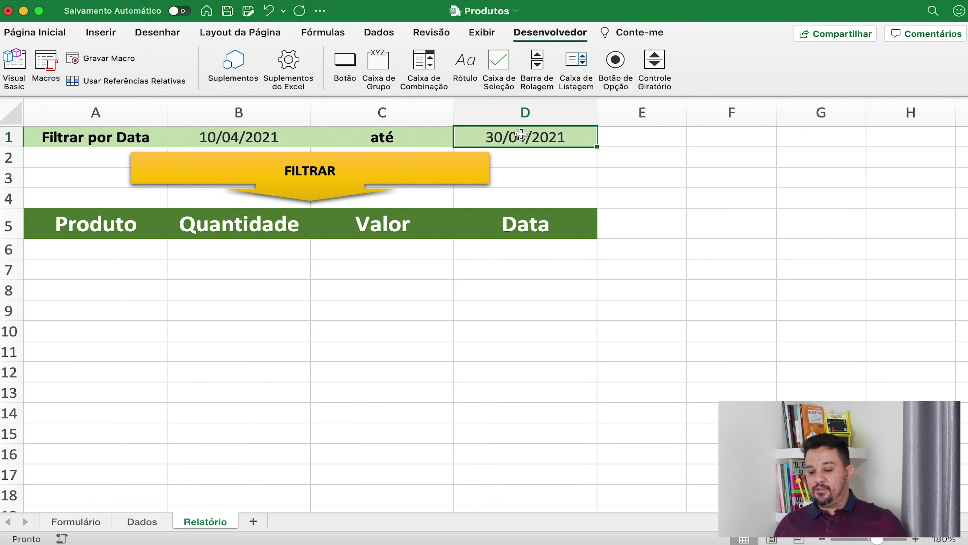
left_click(691, 184)
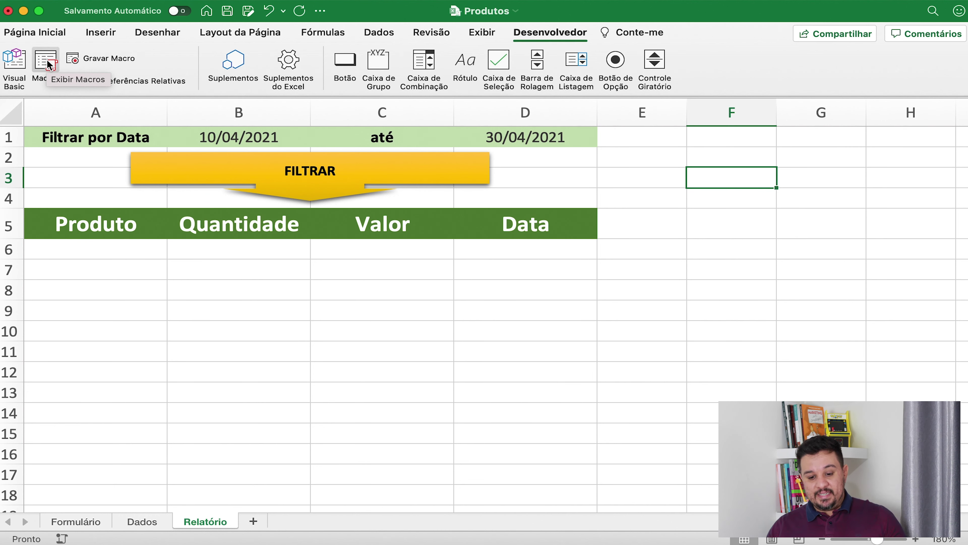
- Fill the range A6:D7 below the report headers with the placeholder text "a"
left_click_drag(115, 246, 504, 268)
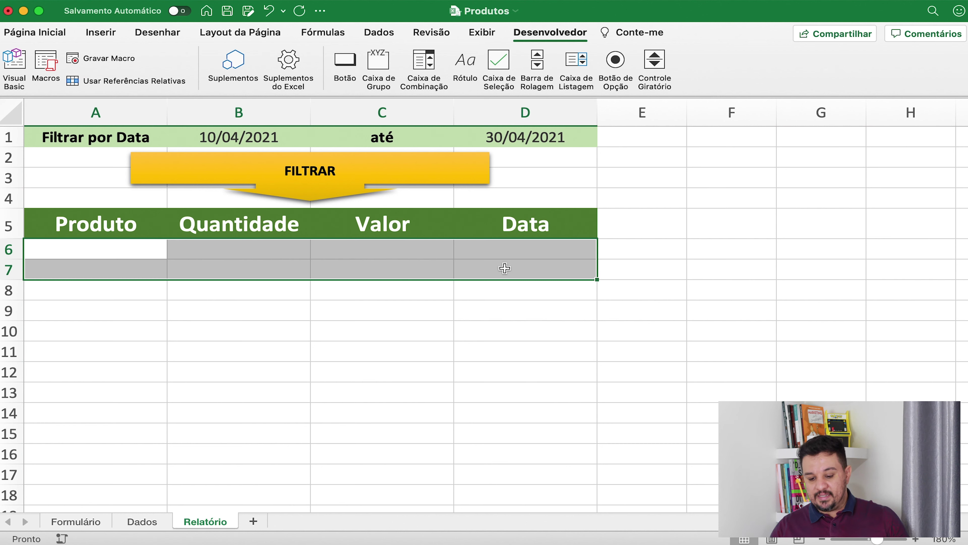
left_click(381, 350)
left_click(138, 250)
type("a")
key("Return")
type("a")
left_click(137, 251)
left_click_drag(128, 246, 539, 271)
left_click(810, 232)
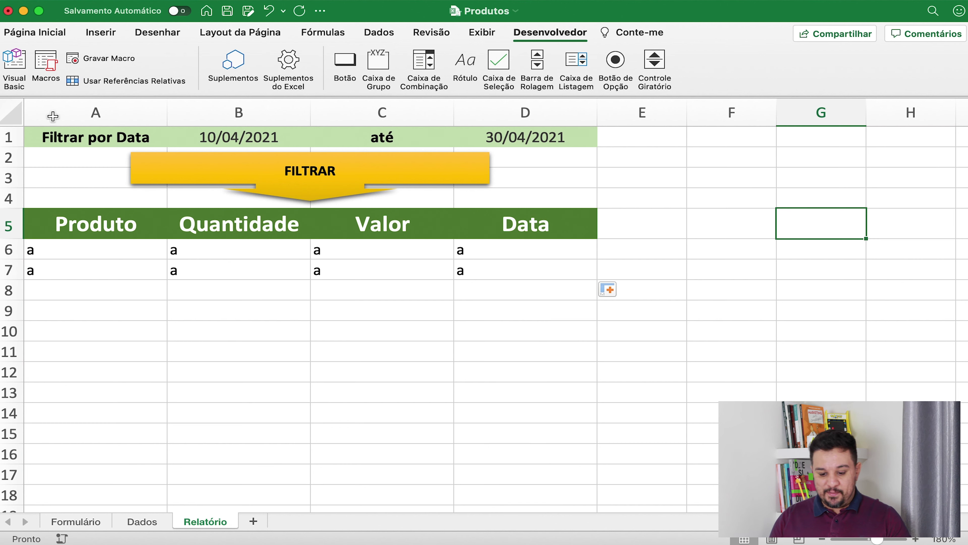
- Start recording a macro named "filtrar" stored in this workbook
left_click(103, 59)
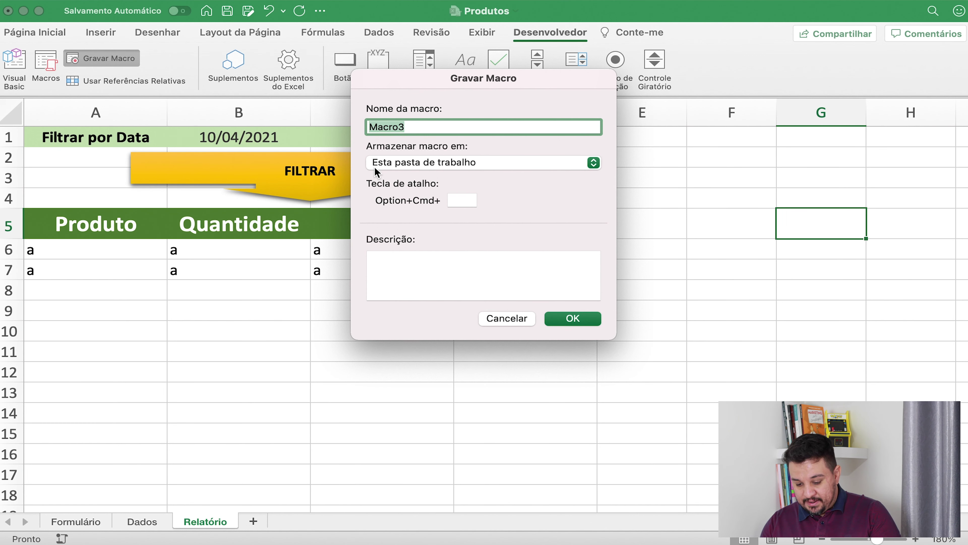
type("Filtrar")
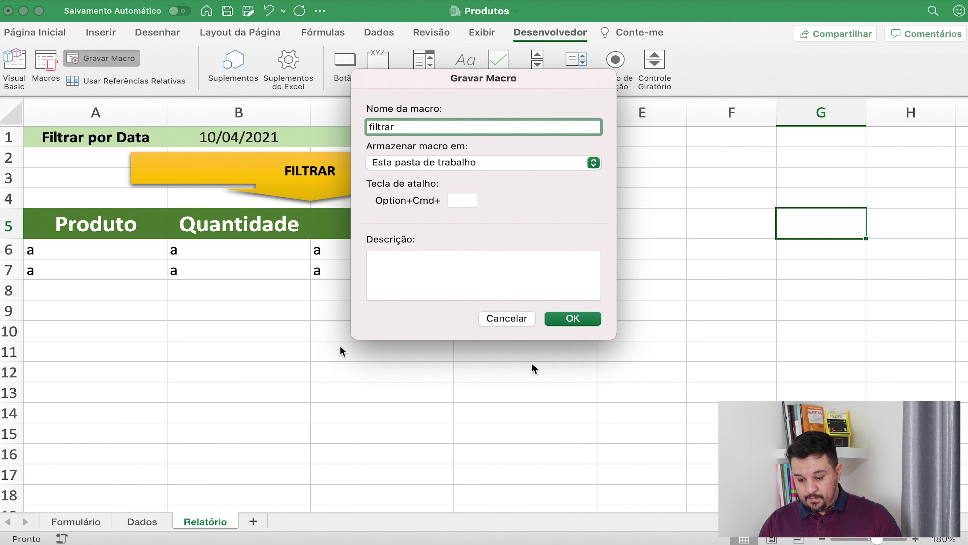
left_click(590, 321)
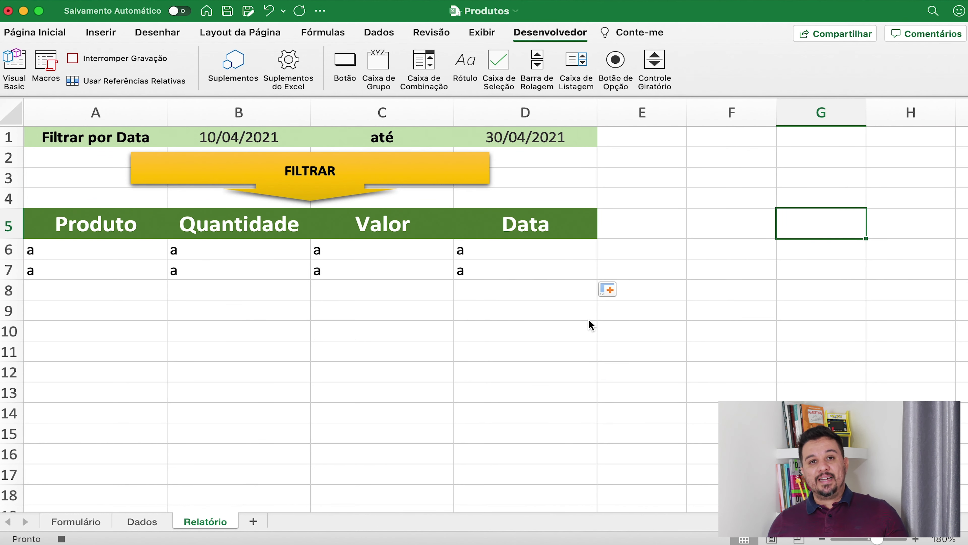
- Using relative references only while extending the selection from A6 to the end of the data, clear everything in that block
left_click(86, 248)
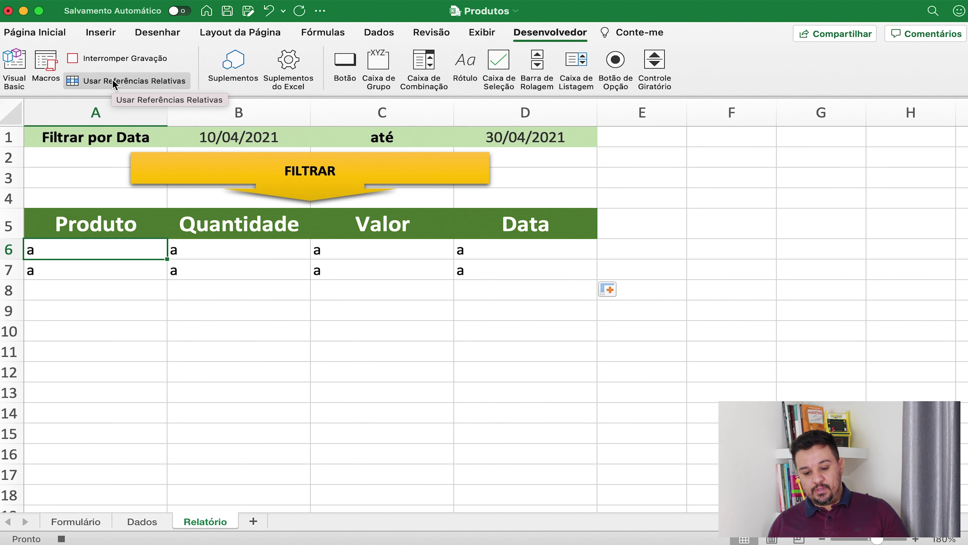
left_click(156, 80)
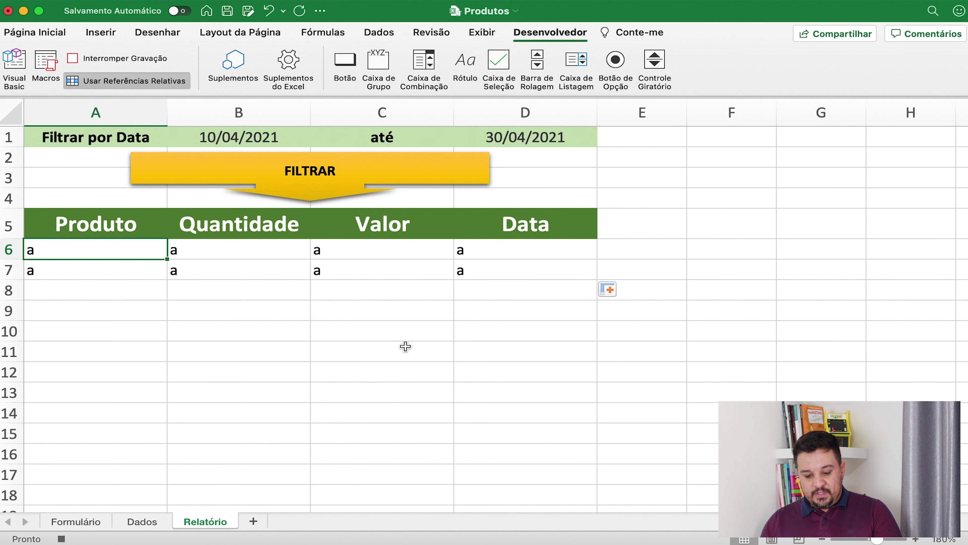
key("ctrl+shift+Down")
key("ctrl+shift+Right")
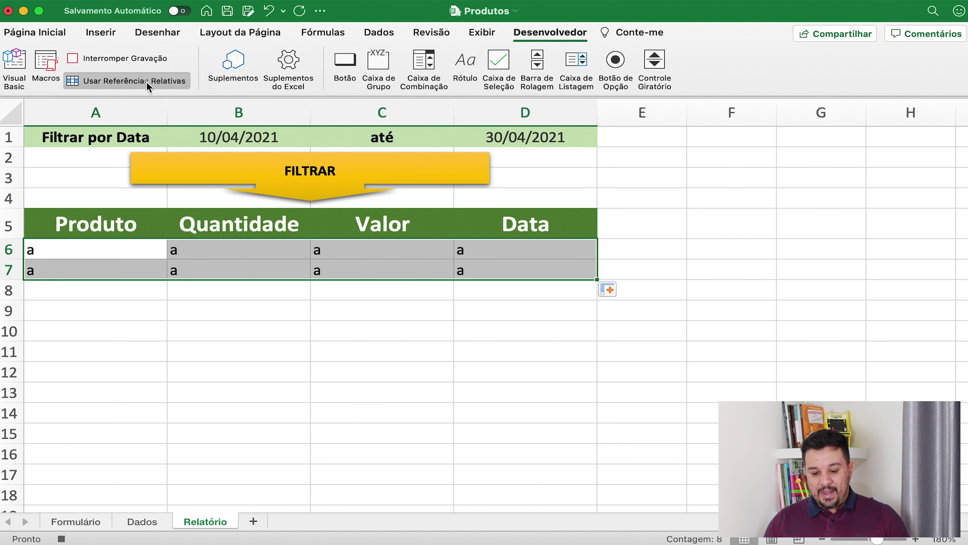
left_click(112, 78)
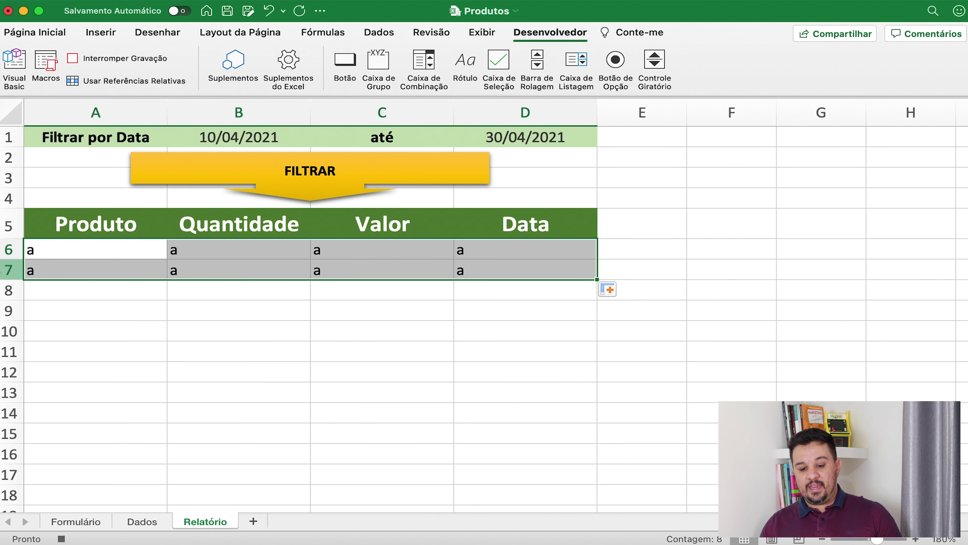
left_click(45, 34)
left_click(761, 85)
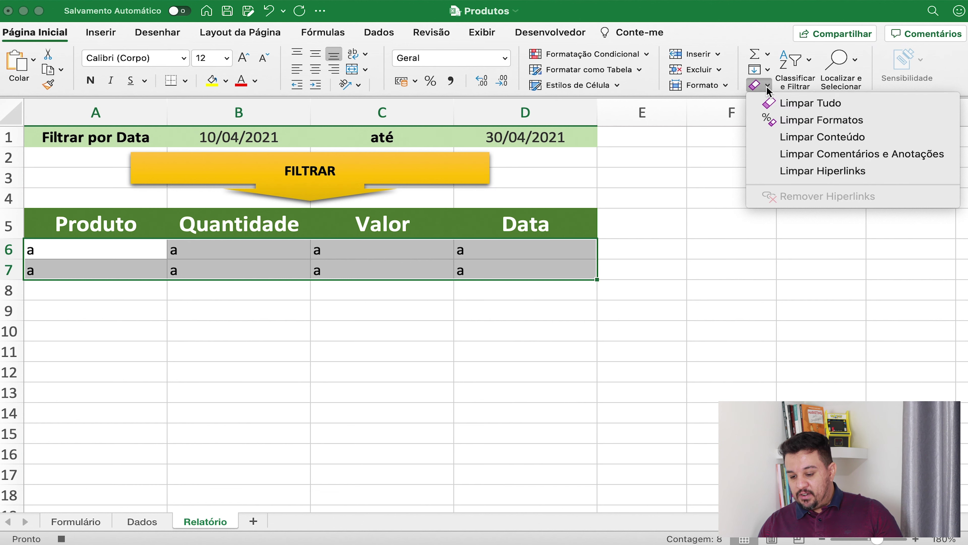
left_click(775, 104)
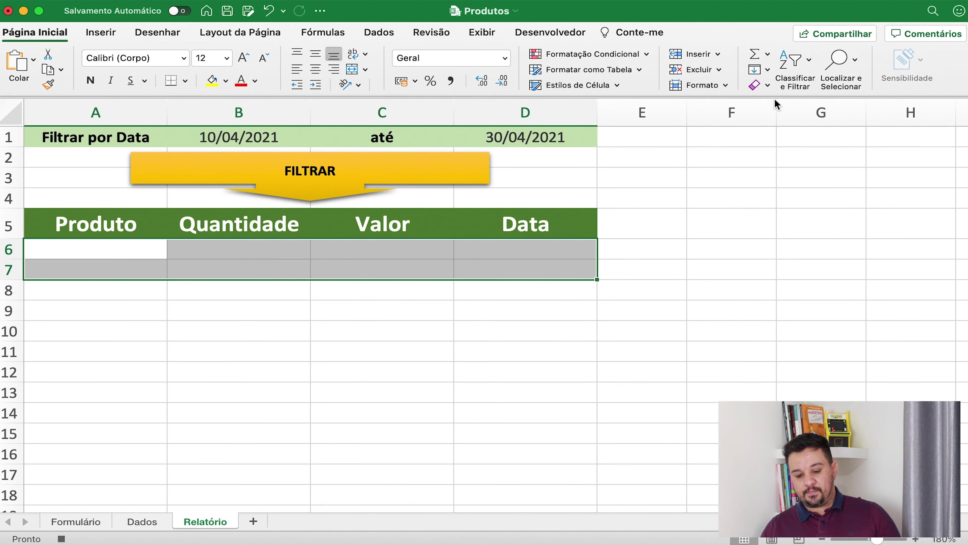
- Enter the criteria header "data" in both cells F1 and G1
left_click(732, 140)
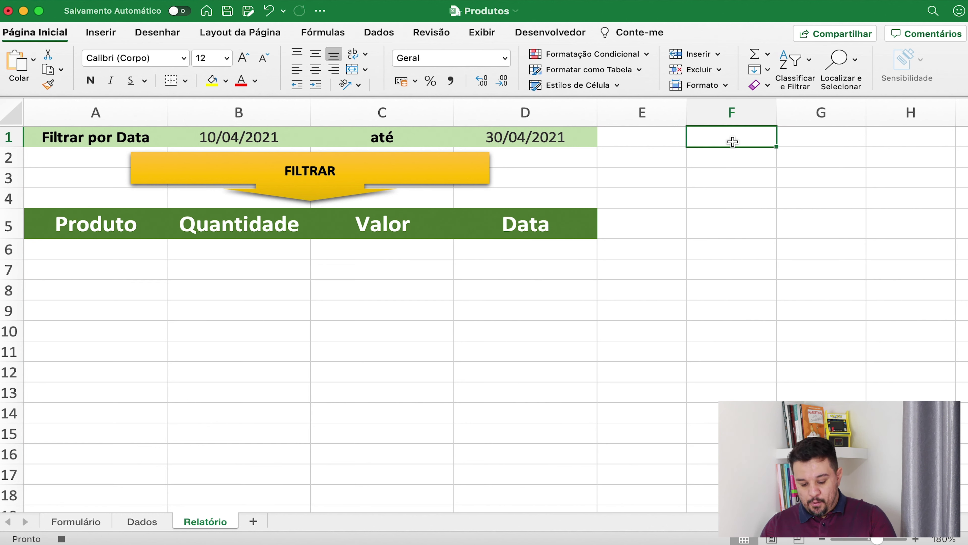
type("data")
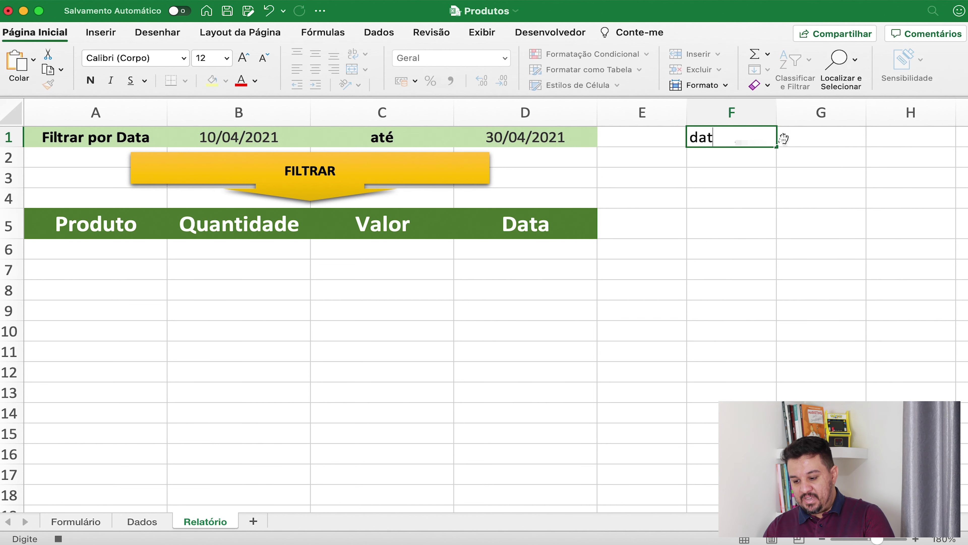
left_click(797, 140)
type("data")
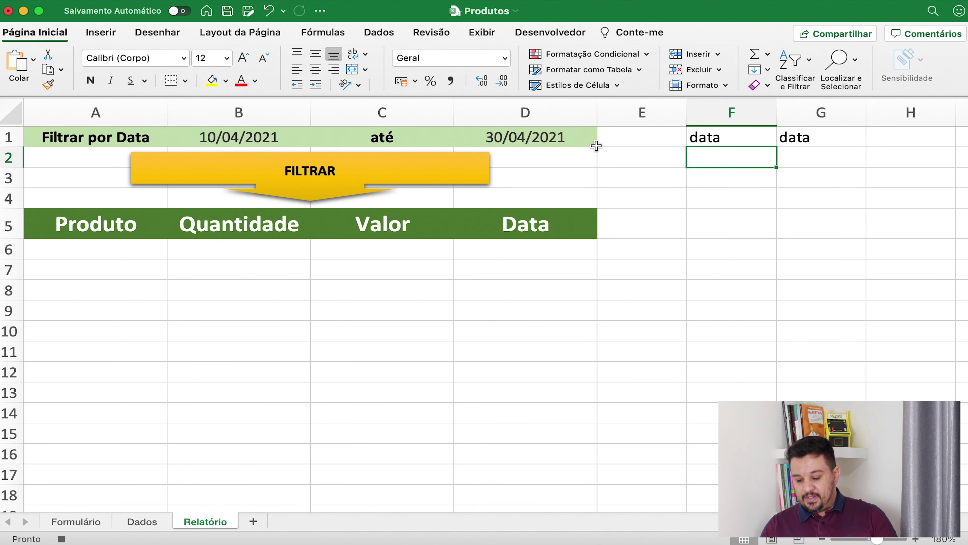
- Enter the start-date criterion formula =">="&B1 in cell F2
key("F2")
type("=\">=")
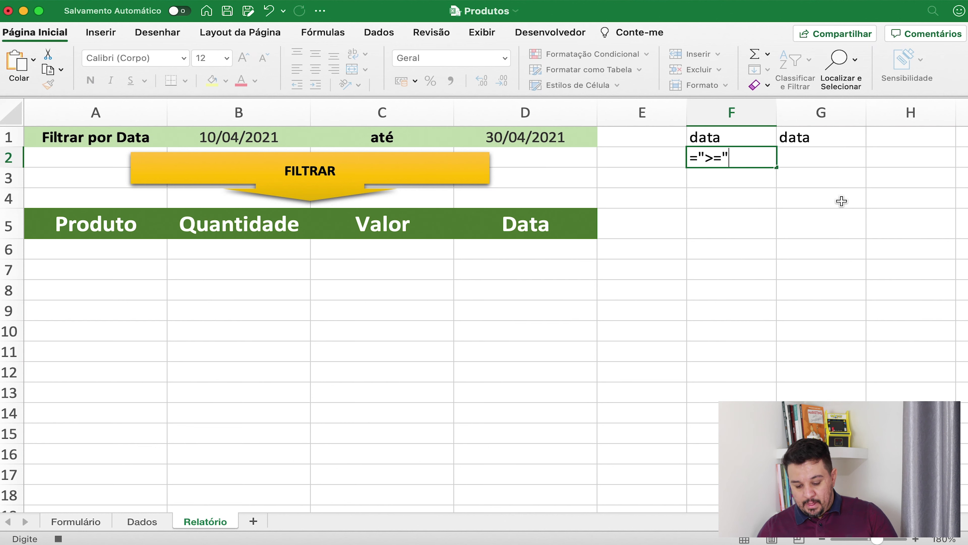
type("\"&")
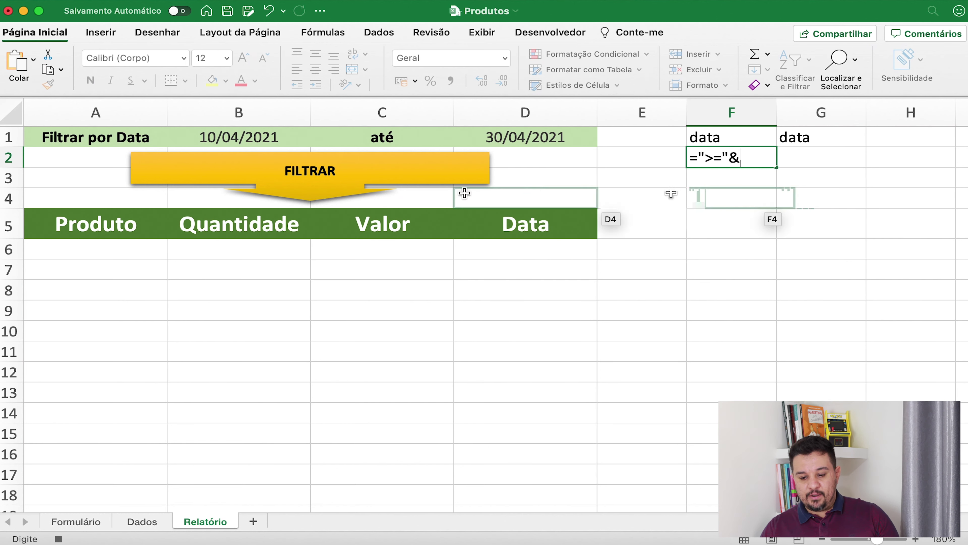
left_click(292, 136)
key("Return")
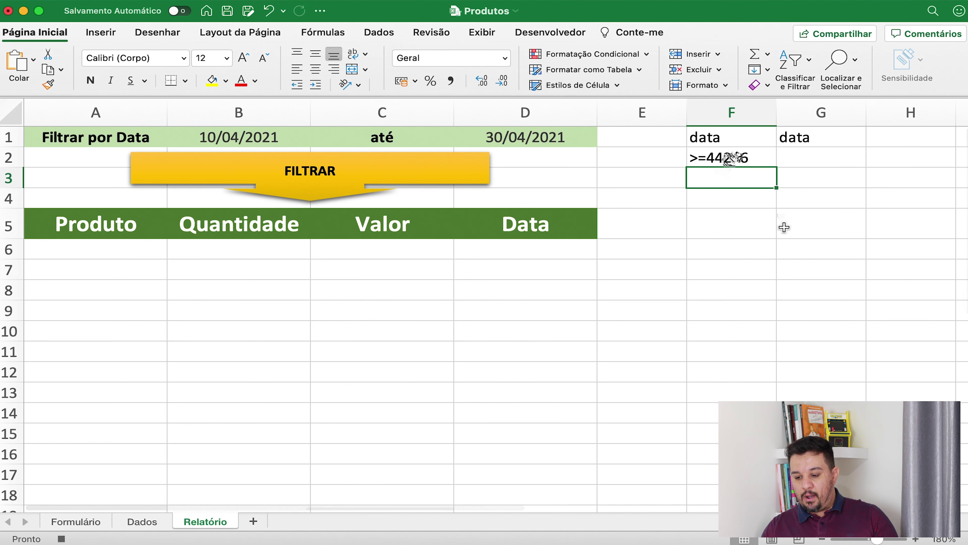
- Enter the end-date criterion formula ="<="&D1 in cell G2
left_click(808, 158)
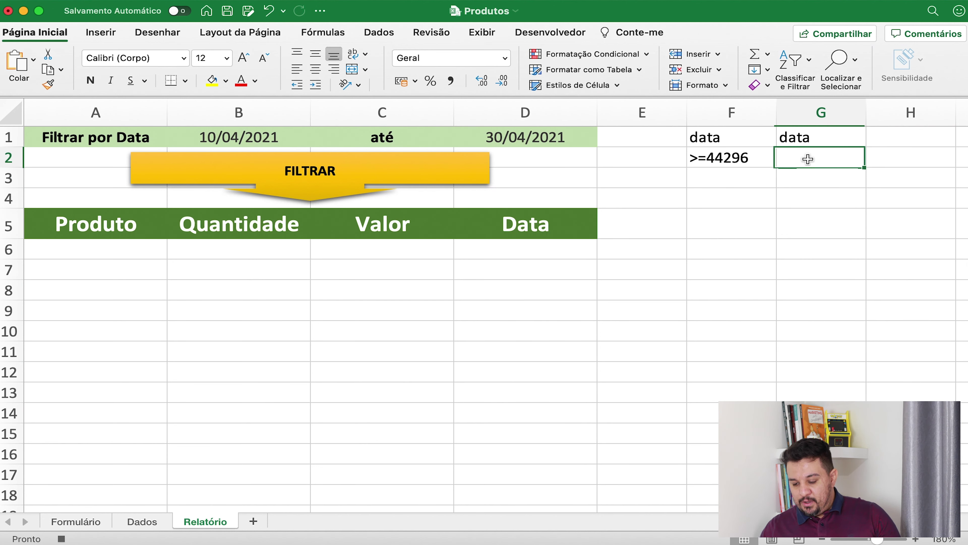
type("=\"<=")
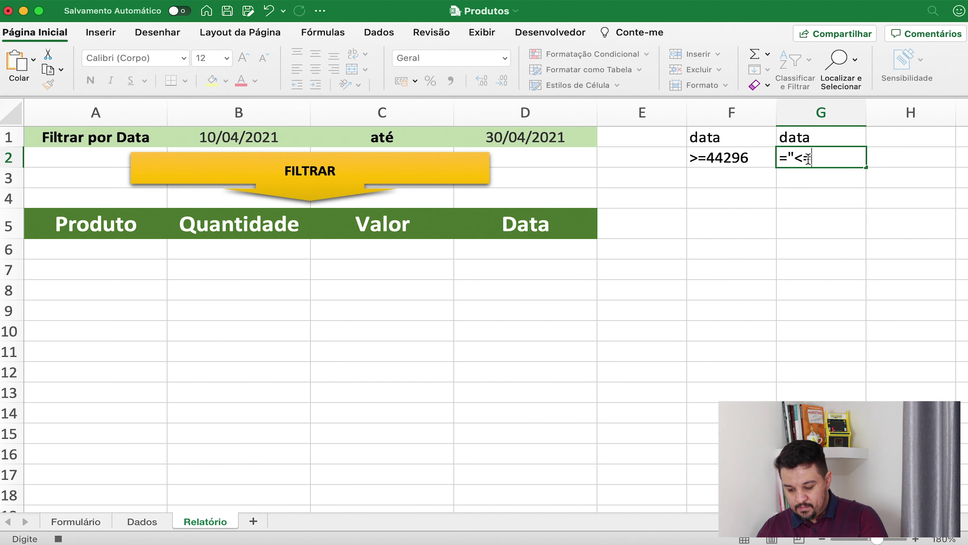
type("\"&")
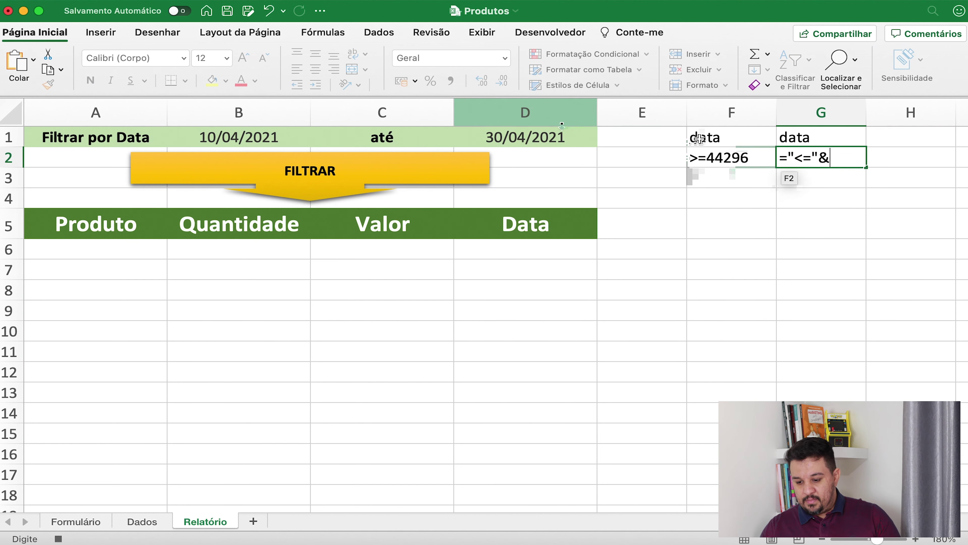
left_click(548, 138)
key("Return")
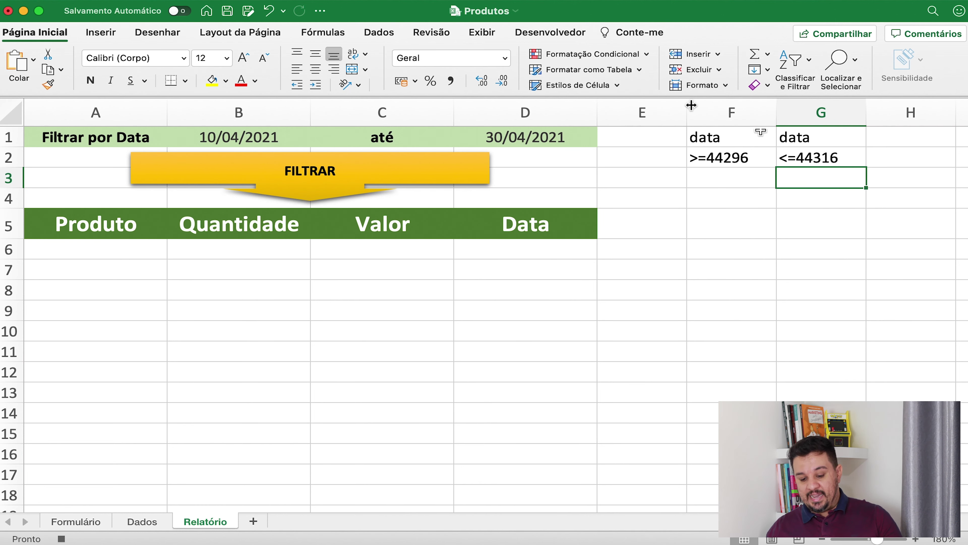
- Start an Advanced Filter from an empty cell on Relatório and set its list range to columns A:D of the Dados sheet
left_click(376, 34)
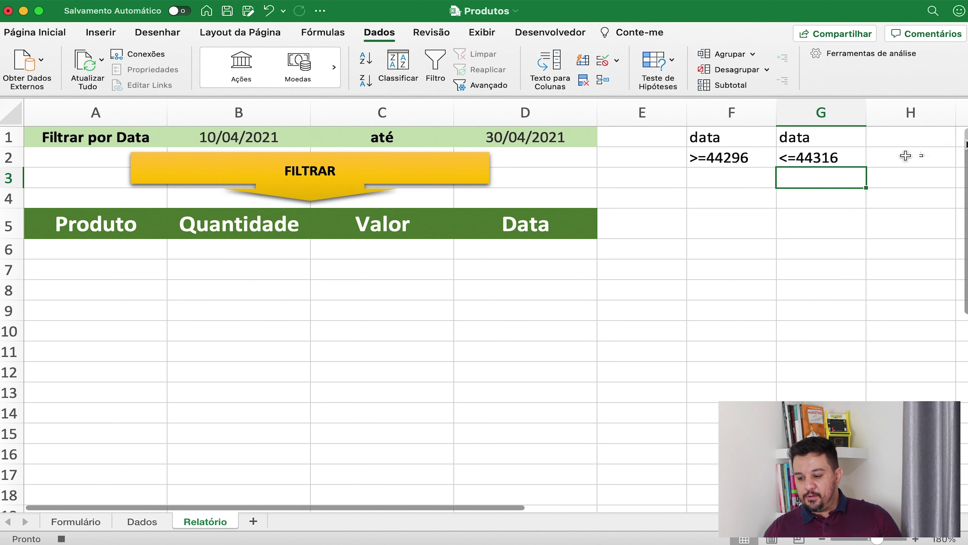
left_click(959, 140)
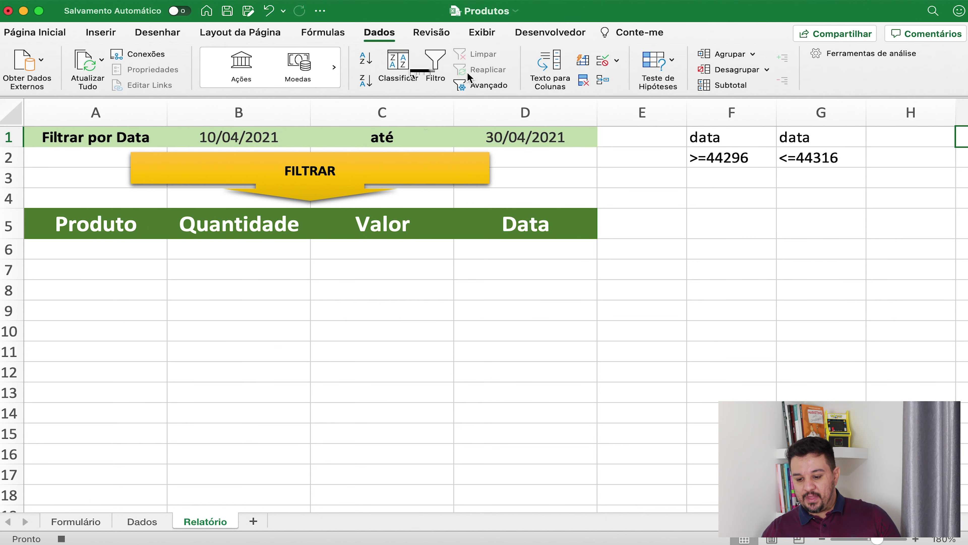
left_click(478, 87)
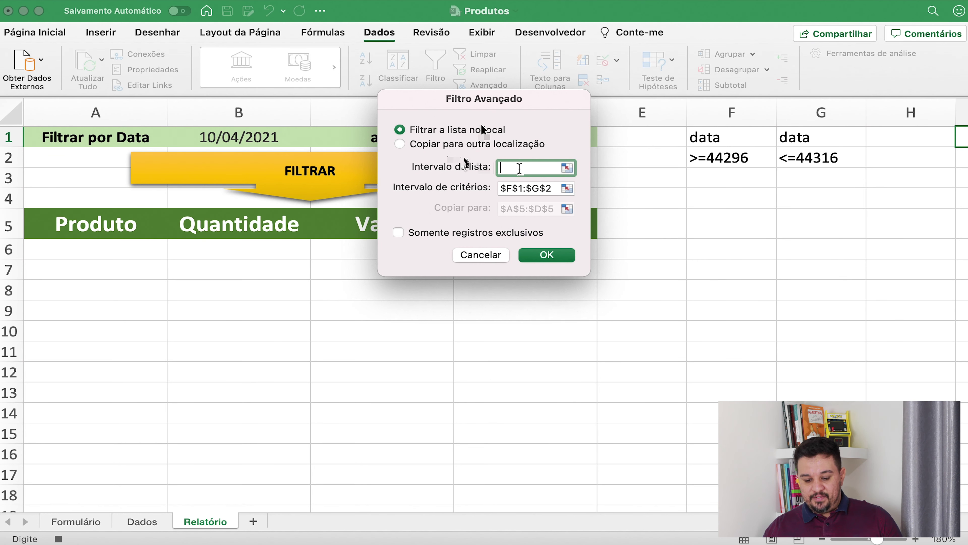
left_click(138, 524)
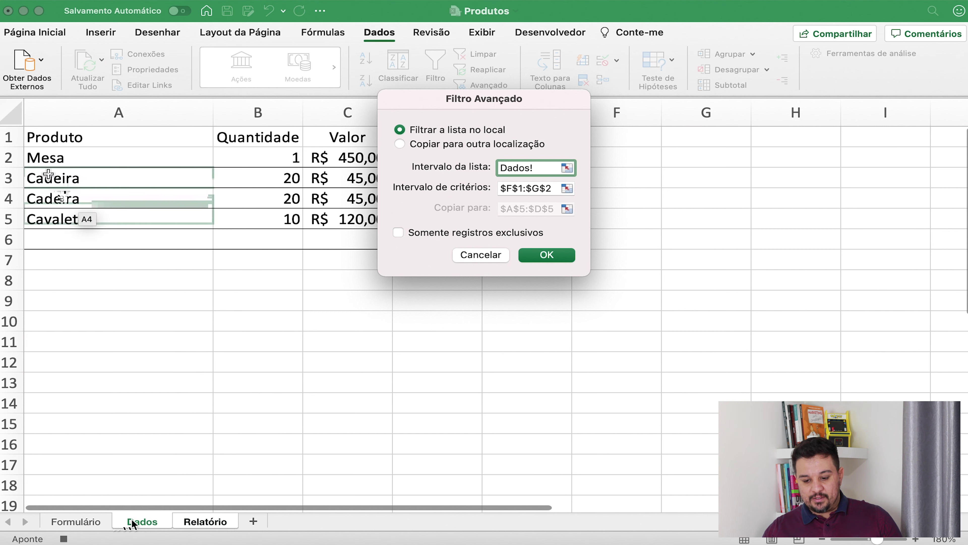
left_click_drag(448, 96, 644, 196)
left_click_drag(118, 109, 475, 111)
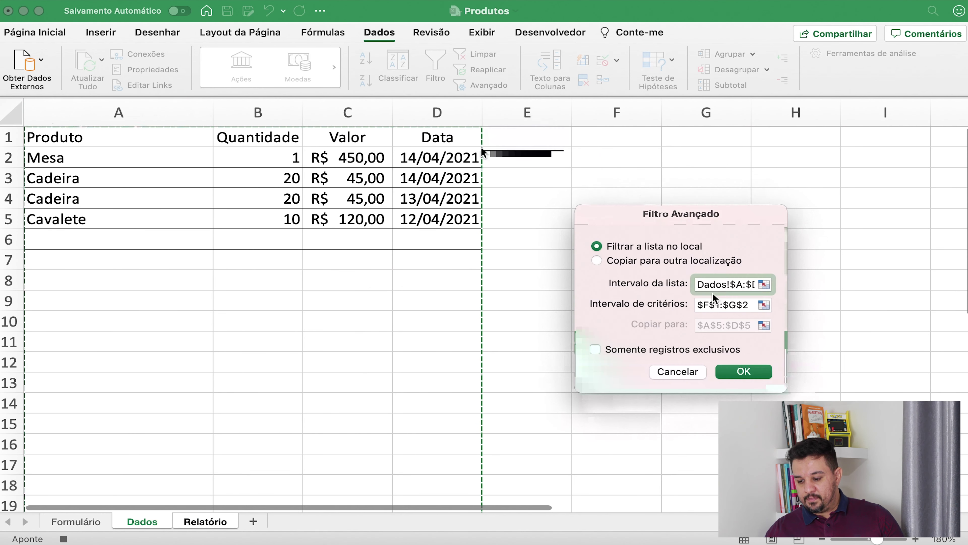
- Set the filter's criteria range to F1:G2 on Relatório and copy the filtered records to another location, under the headers A5:D5
left_click_drag(753, 301, 696, 304)
left_click_drag(720, 138, 814, 163)
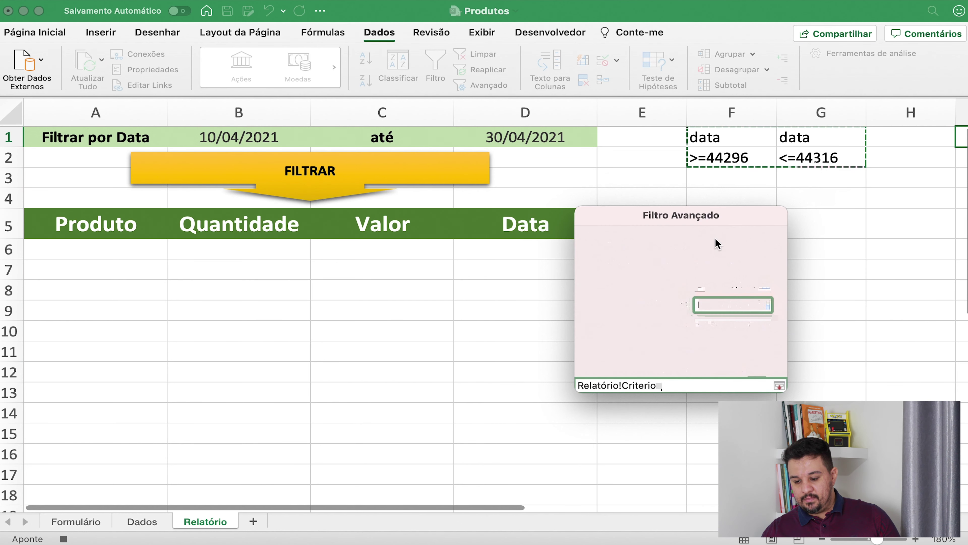
left_click(638, 262)
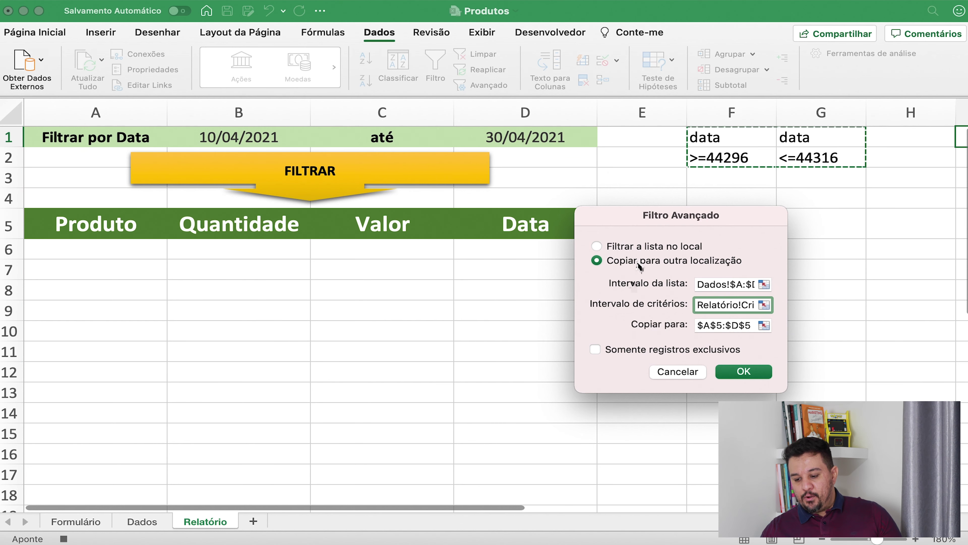
left_click(763, 325)
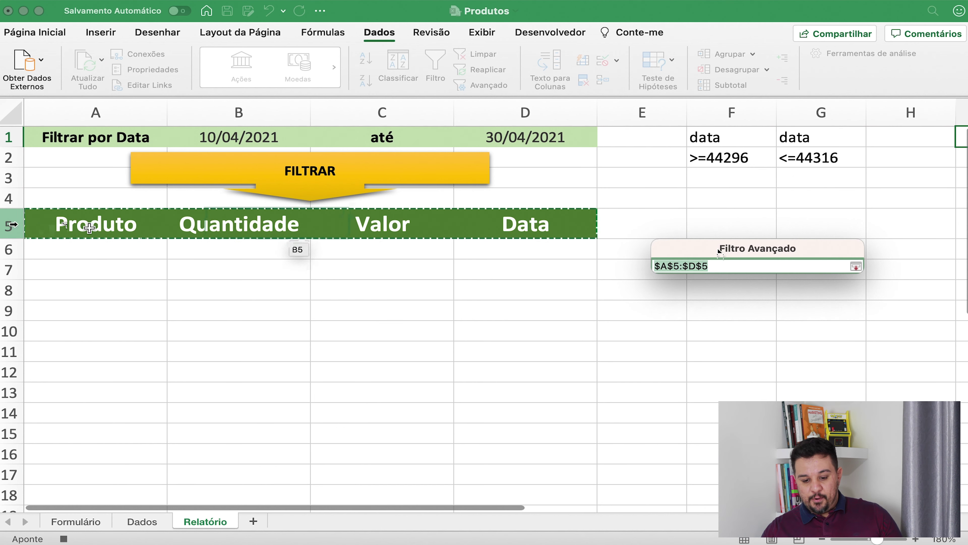
left_click_drag(57, 221, 534, 216)
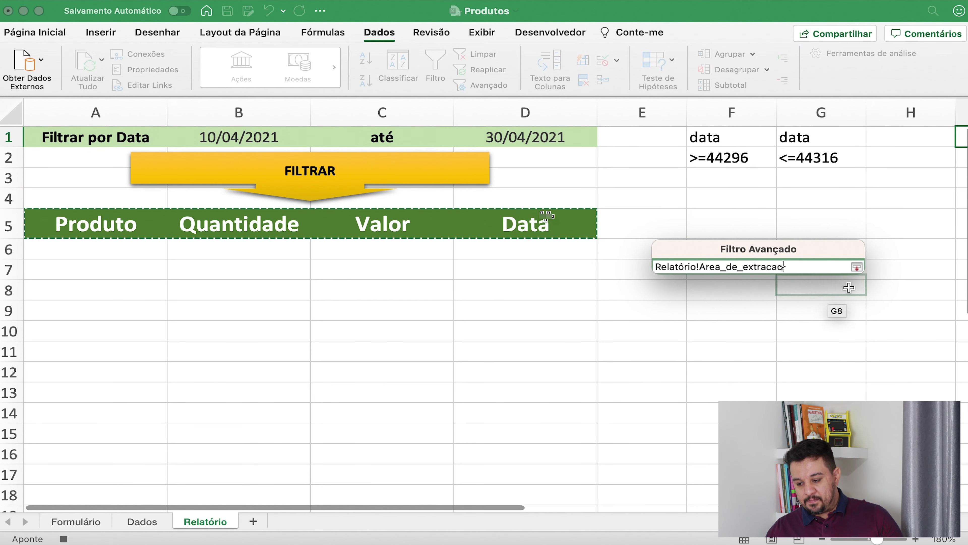
left_click(857, 267)
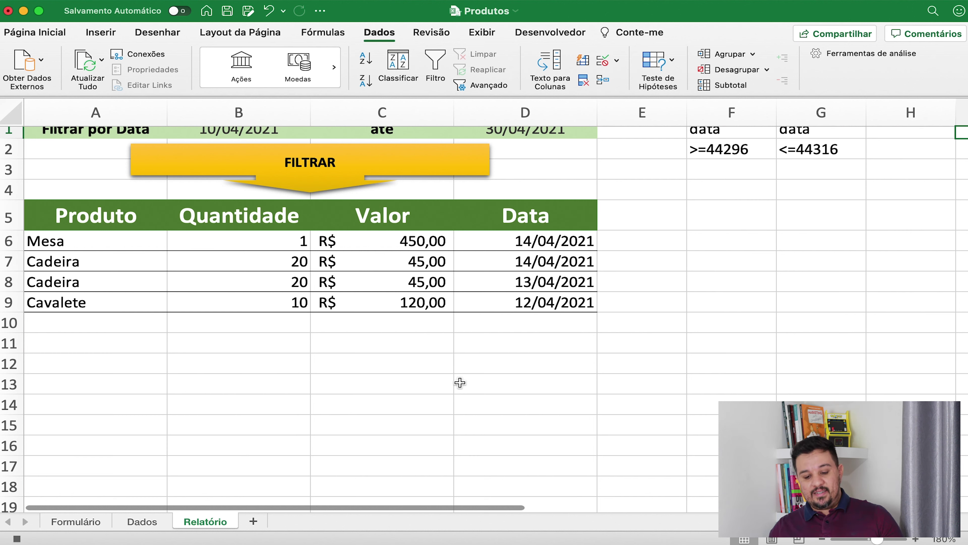
- Using relative references only while extending the selection from A6 to the end of the data, fill the block with the lightest green
left_click(93, 241)
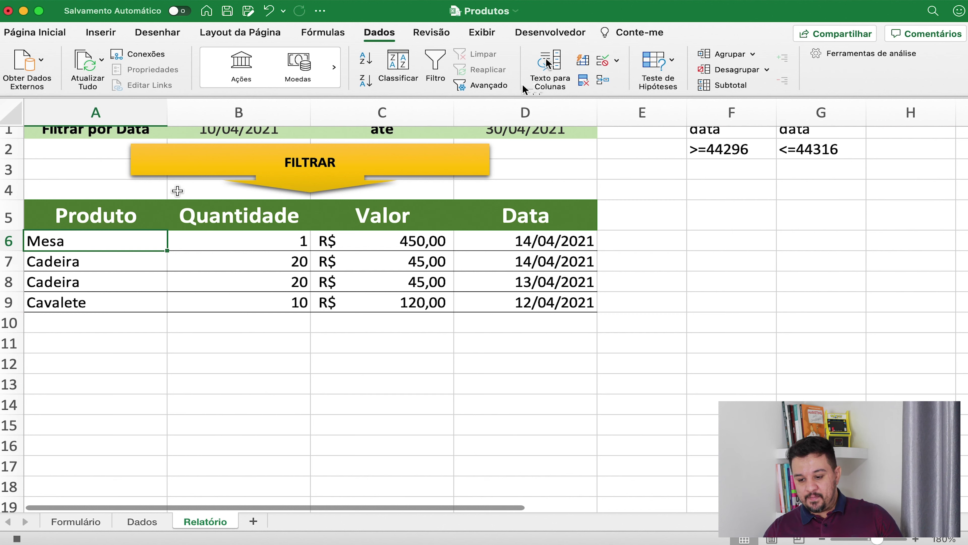
left_click(551, 32)
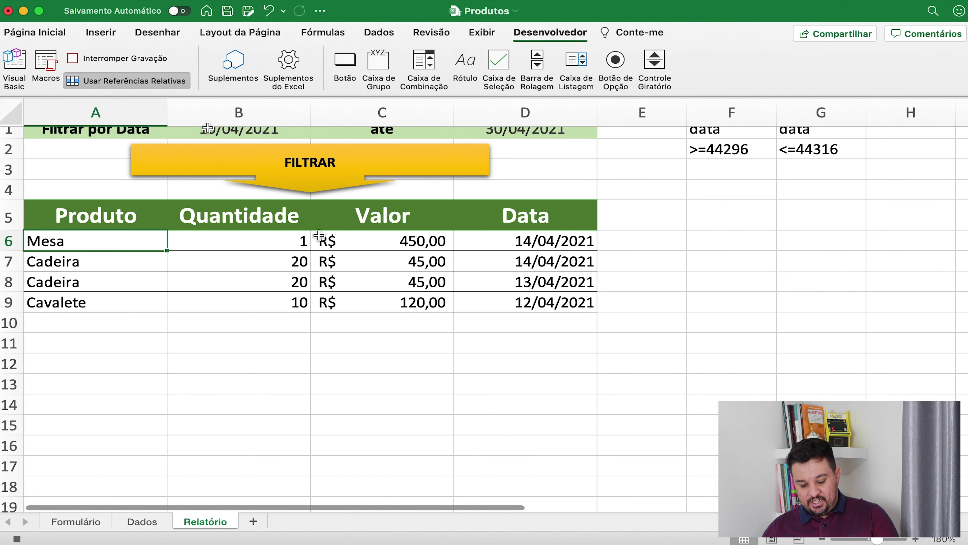
key("super+shift+Down")
key("super+shift+Right")
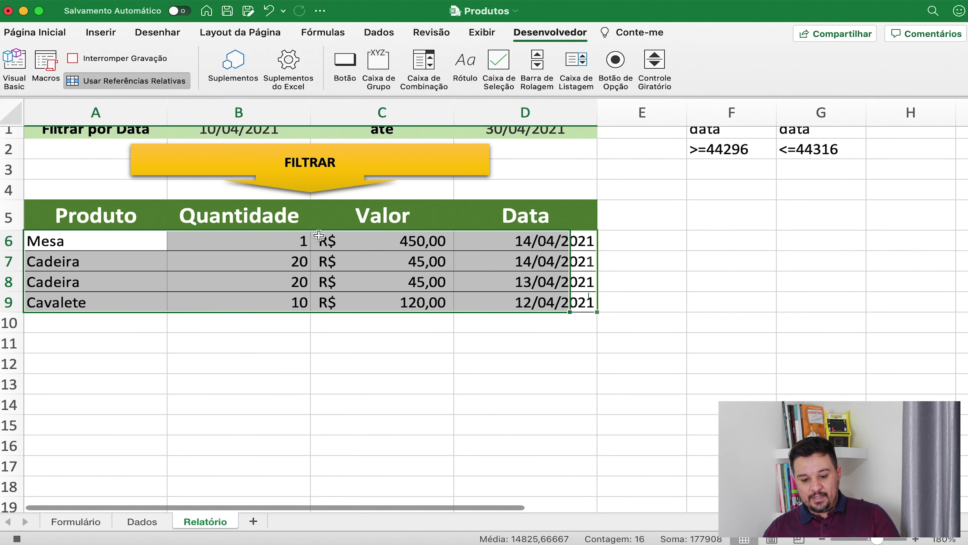
left_click(94, 79)
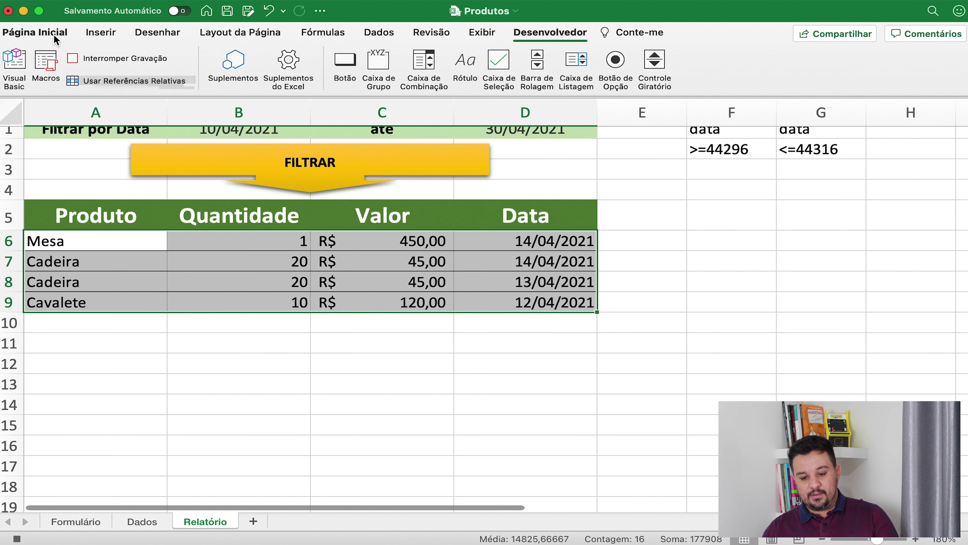
left_click(43, 33)
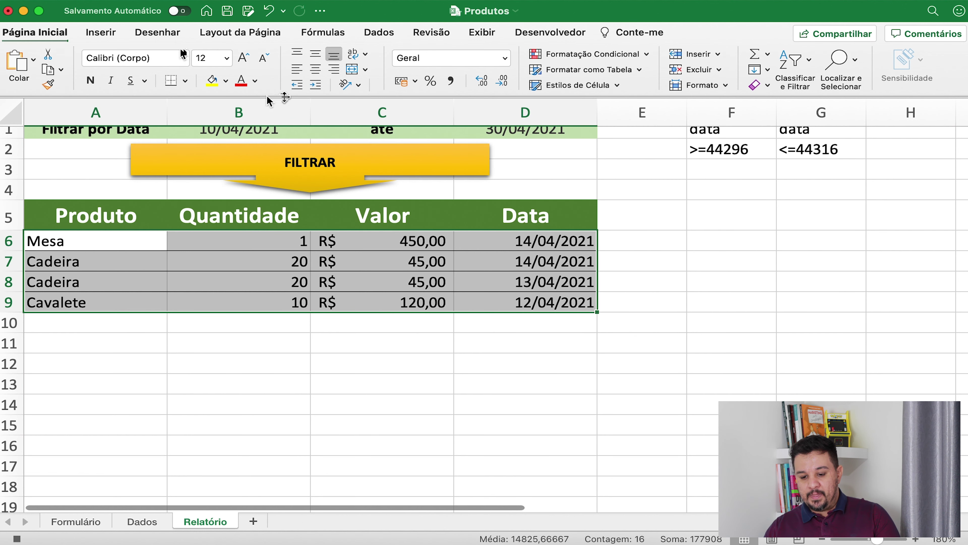
left_click(226, 81)
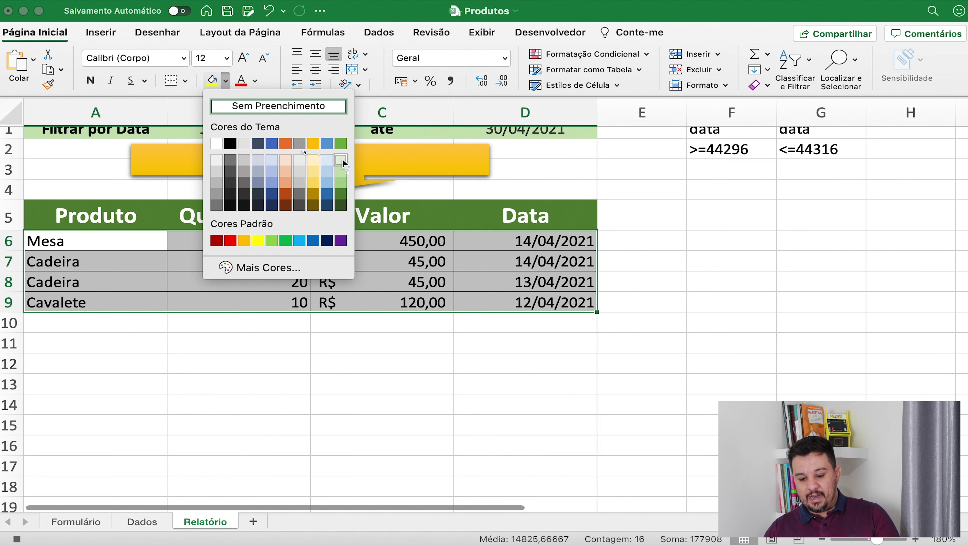
key("Escape")
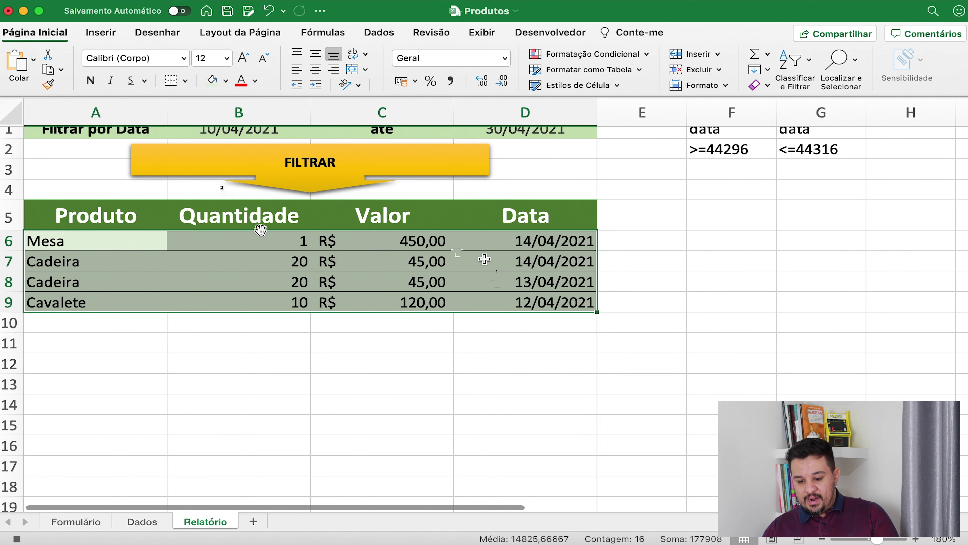
- Using relative references only while extending the selection down from D6, center the Data column's dates horizontally and vertically
left_click(522, 242)
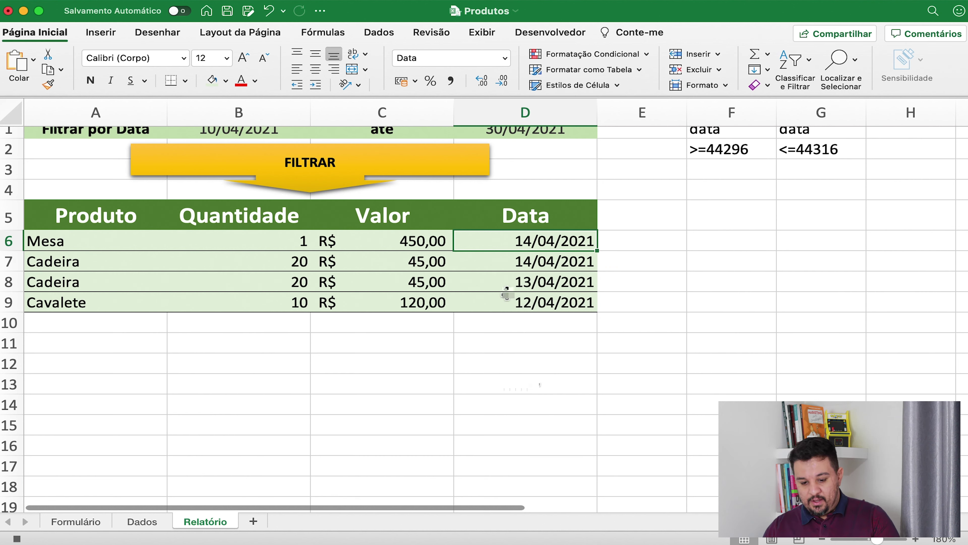
left_click(515, 32)
left_click(169, 79)
key("super+shift+Down")
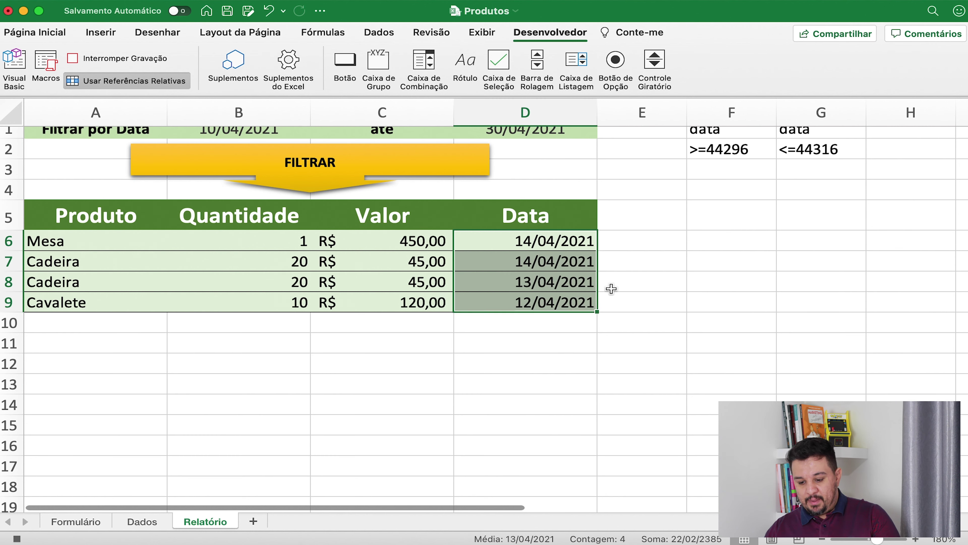
left_click(65, 30)
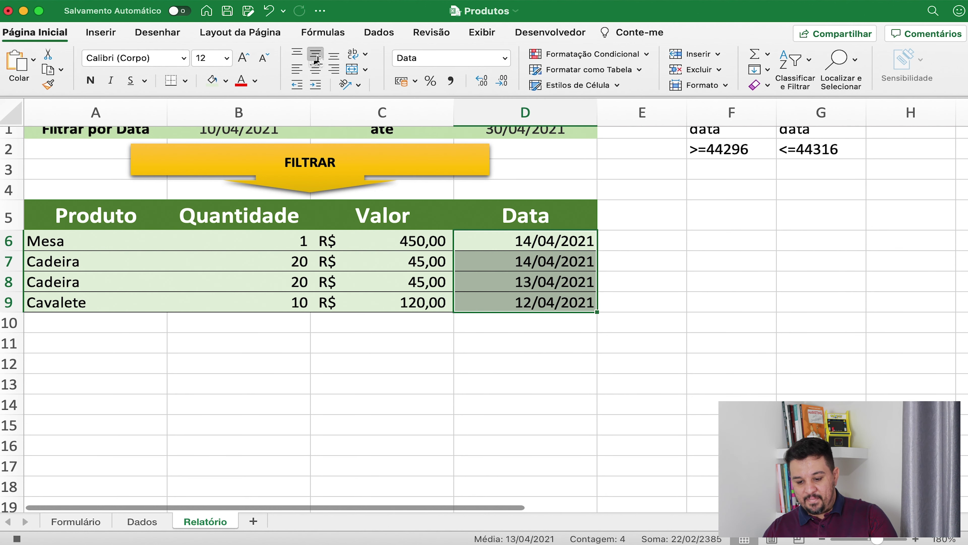
left_click(316, 70)
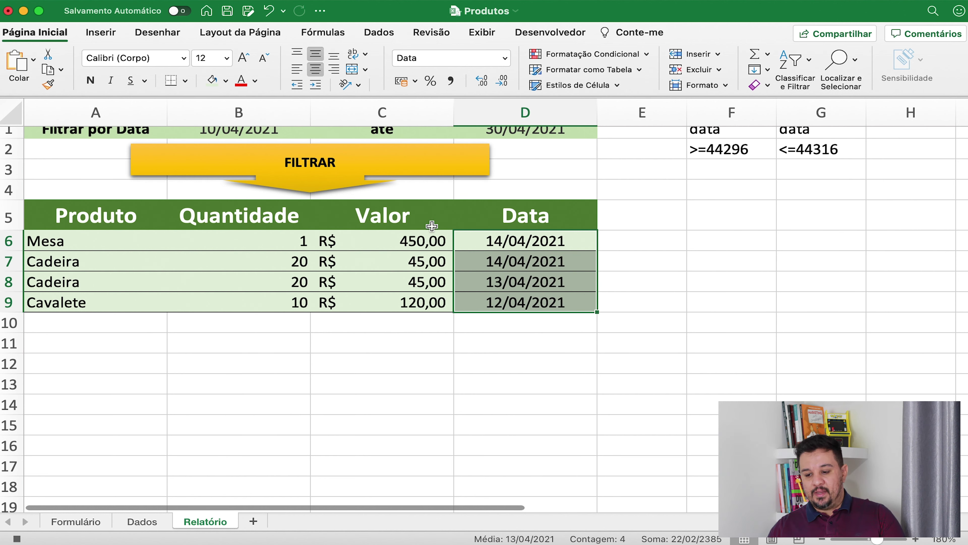
left_click(550, 32)
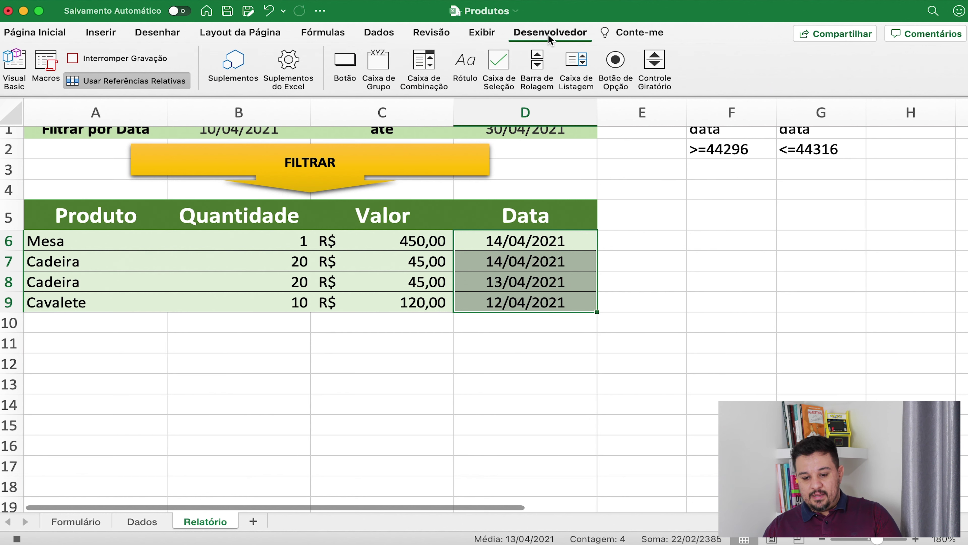
left_click(150, 83)
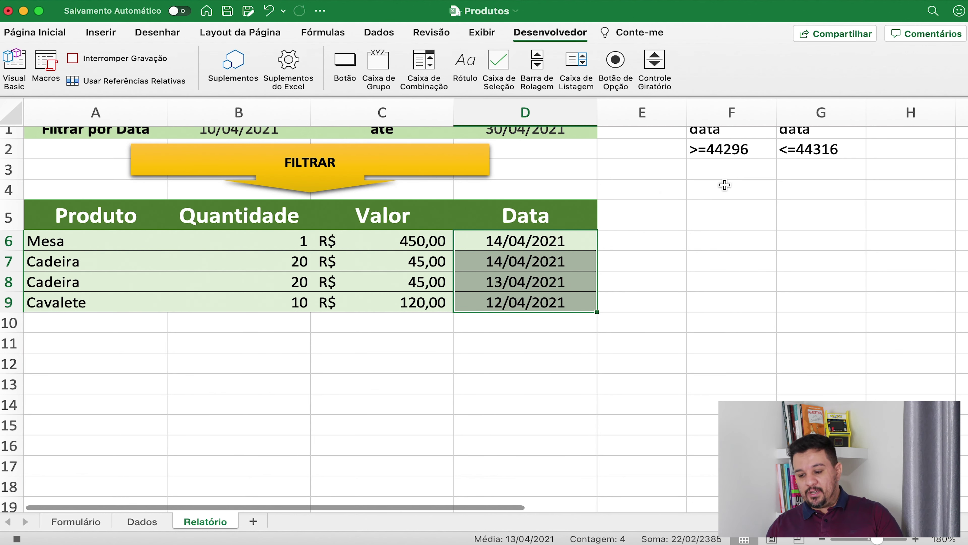
- Clear the filter criteria in cells F1:G2
scroll(739, 177, "up", 1)
scroll(739, 177, "right", 1)
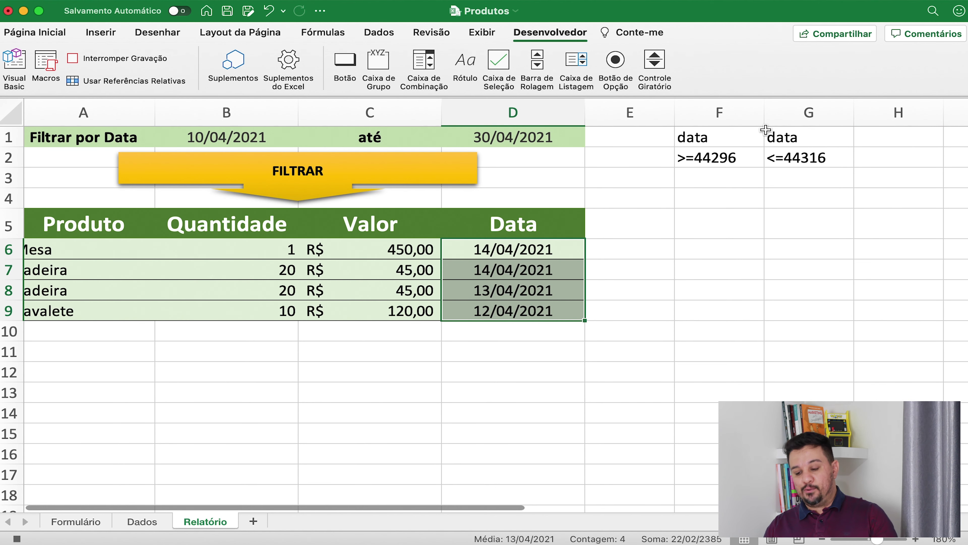
left_click_drag(715, 134, 771, 168)
key("Delete")
left_click(911, 268)
- Select cell A2 and stop recording the macro
scroll(410, 301, "left", 1)
left_click(38, 157)
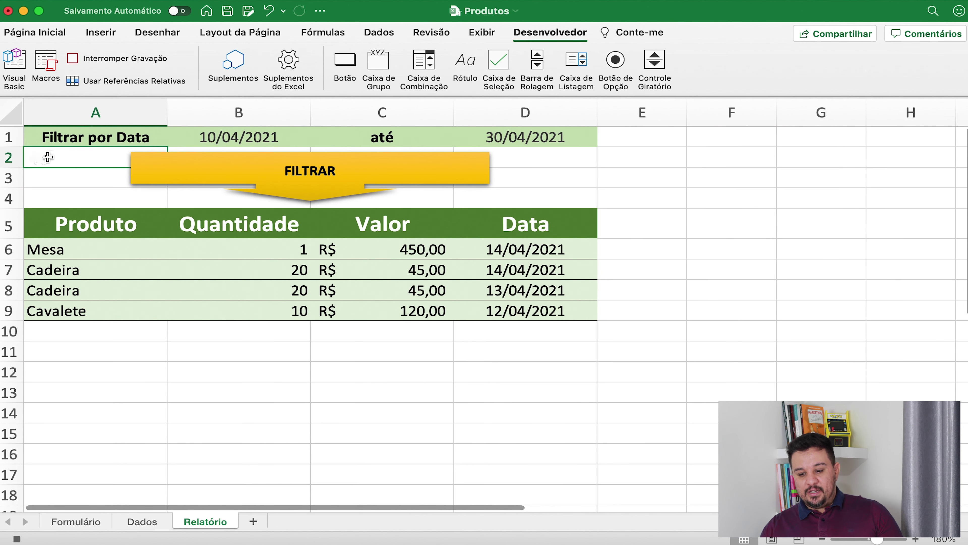
left_click(103, 52)
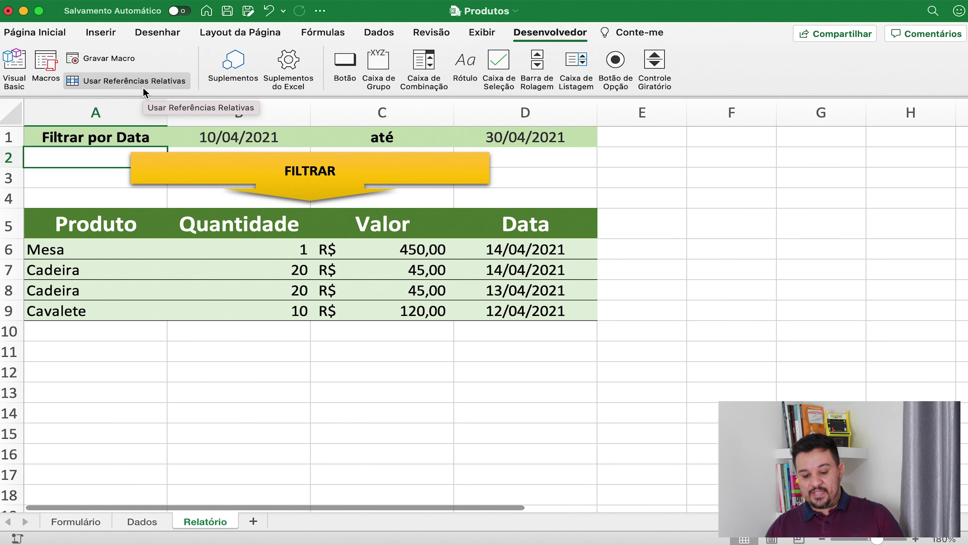
- Delete rows 6 to 9 with the filtered results from the Relatório sheet
left_click_drag(8, 249, 6, 310)
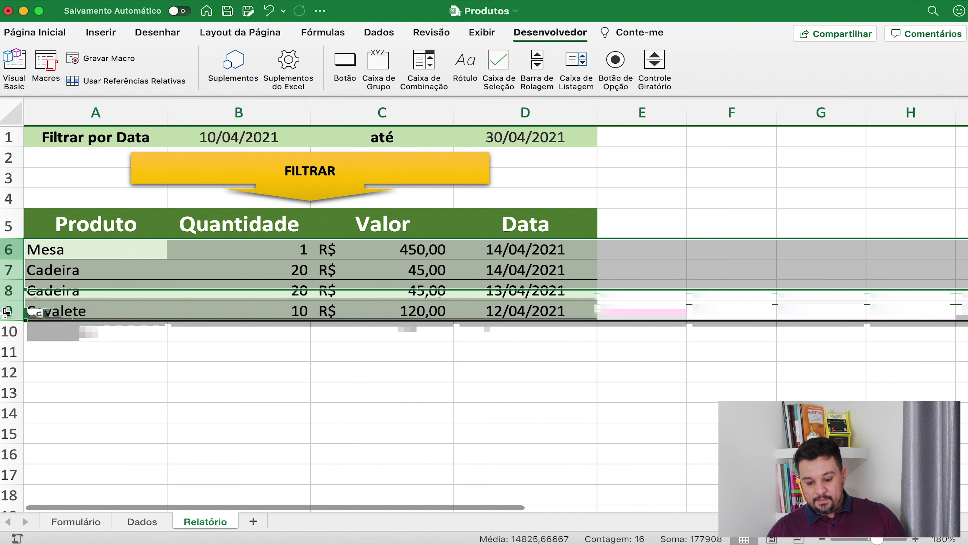
right_click(6, 311)
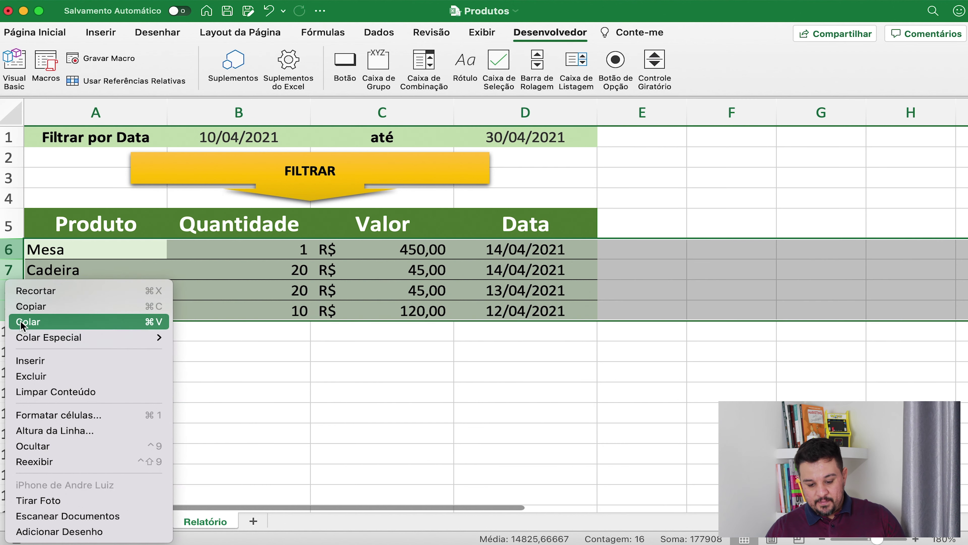
left_click(87, 380)
left_click(97, 372)
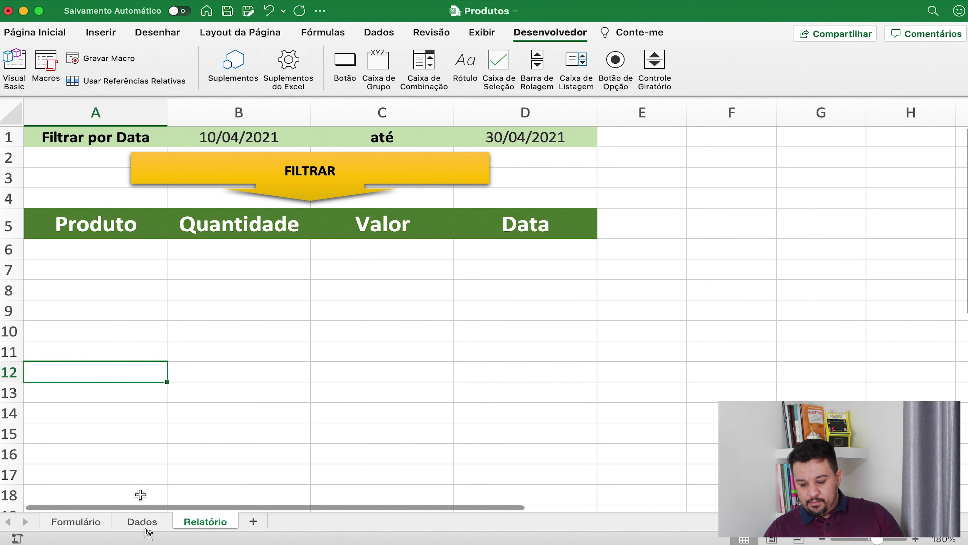
- Check the record dates on the Dados sheet, and set the start date in cell B1 of Relatório to 14/04/2021
left_click(142, 522)
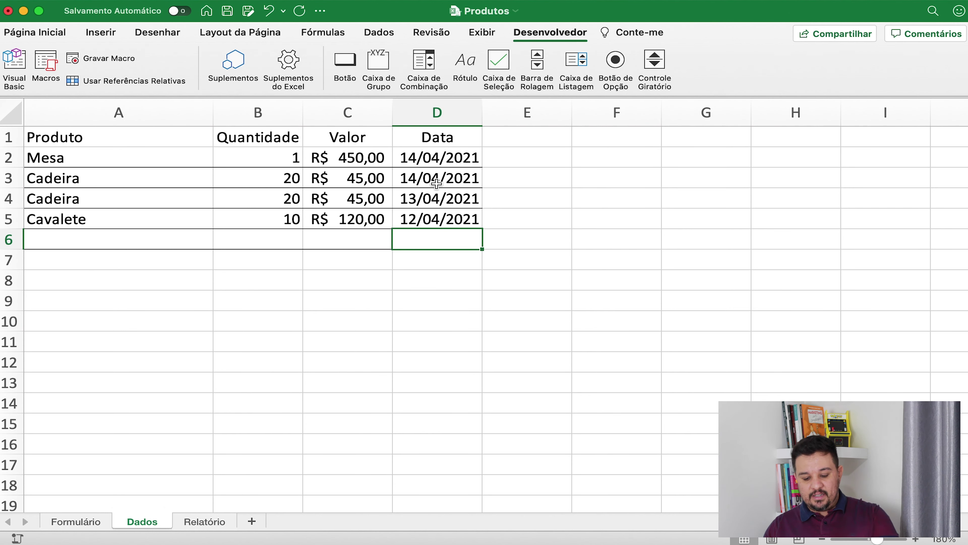
left_click(203, 521)
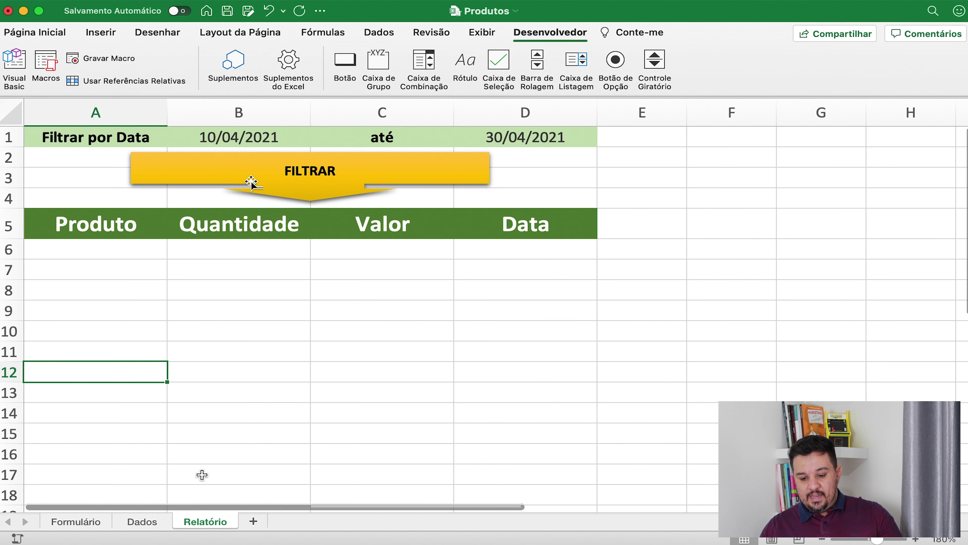
double_click(209, 137)
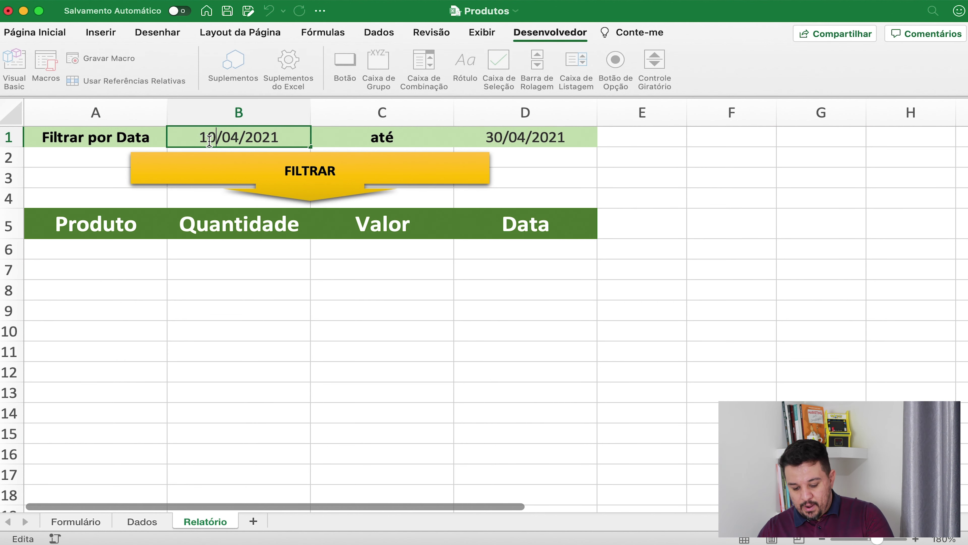
key("BackSpace")
type("4")
left_click(375, 253)
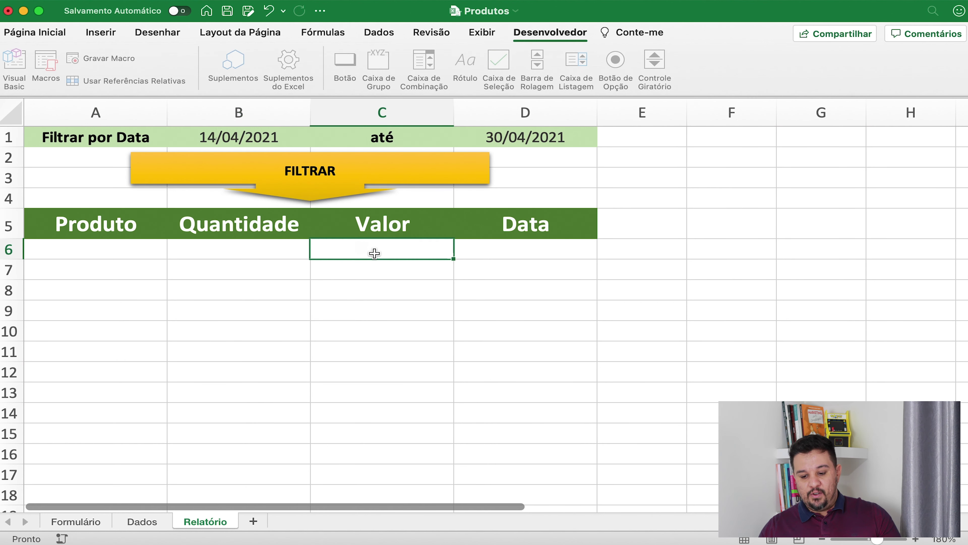
- Assign the filtrar macro to the FILTRAR arrow shape and run it from the shape
right_click(324, 187)
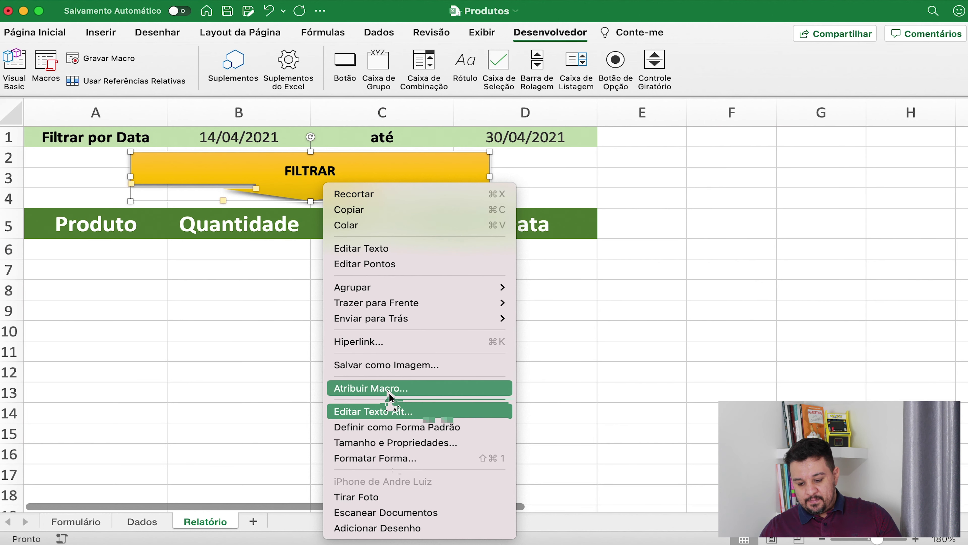
left_click(389, 390)
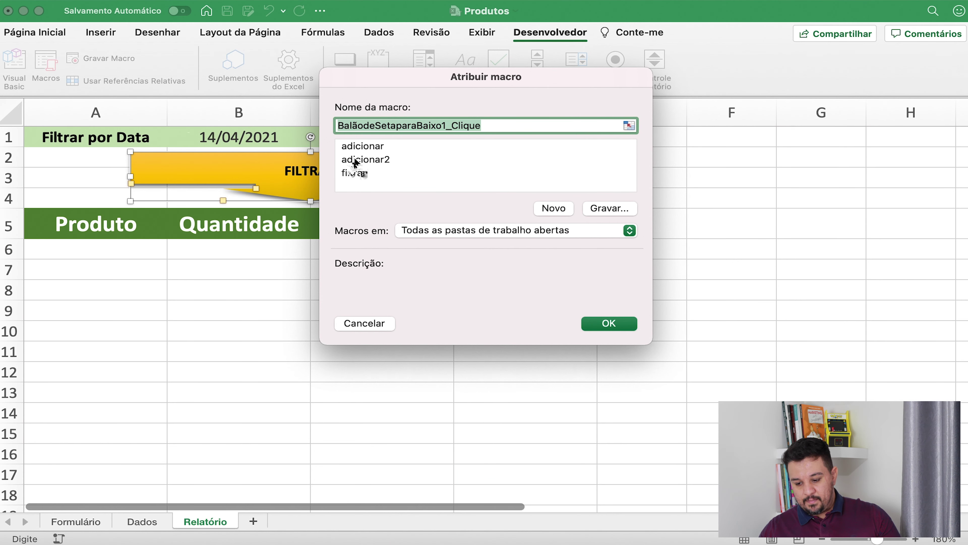
left_click(354, 173)
left_click(609, 323)
left_click(642, 229)
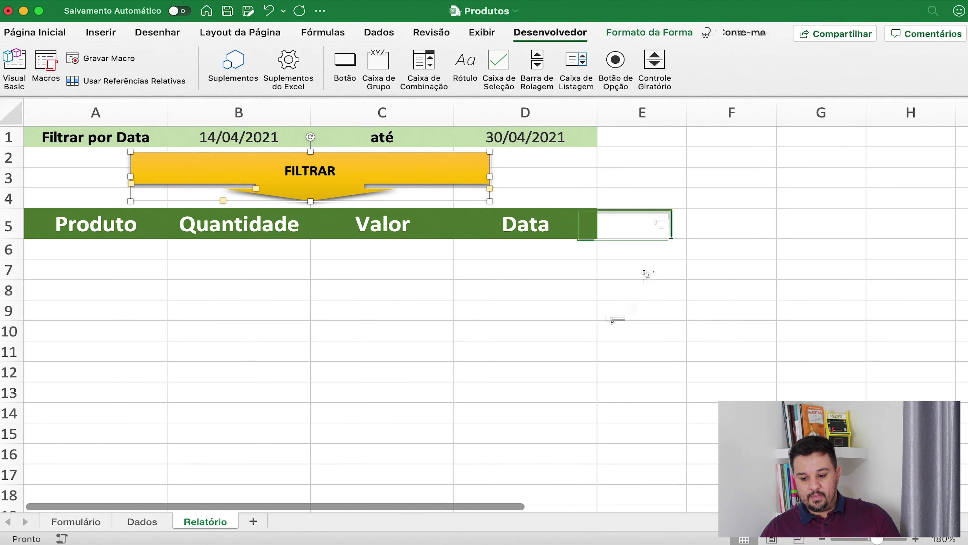
left_click(314, 174)
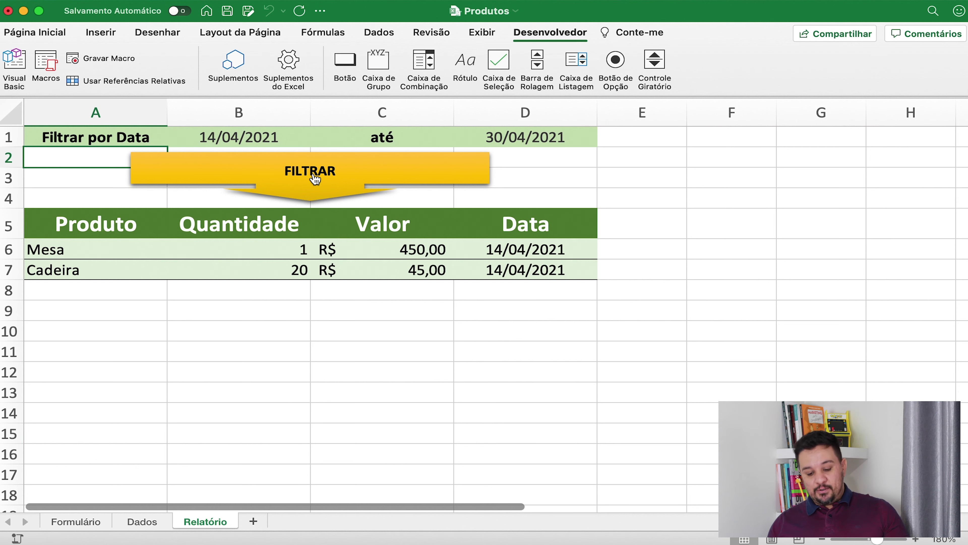
- Look over the Cadastro de Produtos form on the Formulário sheet and return to the Relatório sheet
left_click(63, 521)
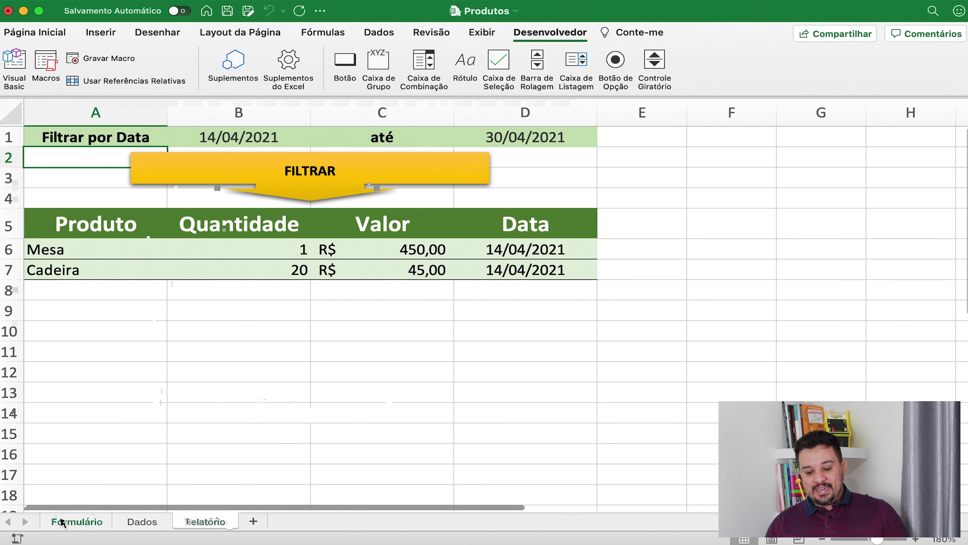
left_click_drag(233, 216, 228, 399)
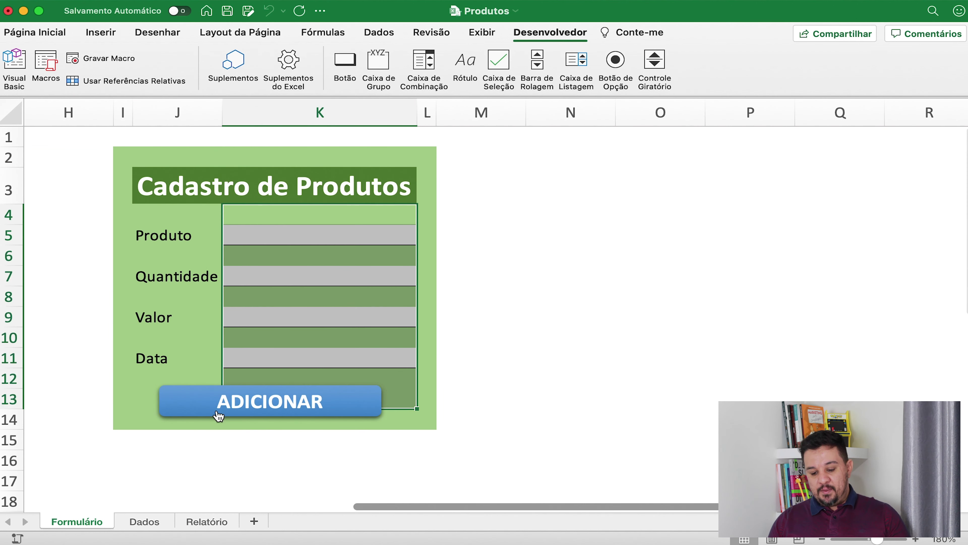
left_click(206, 522)
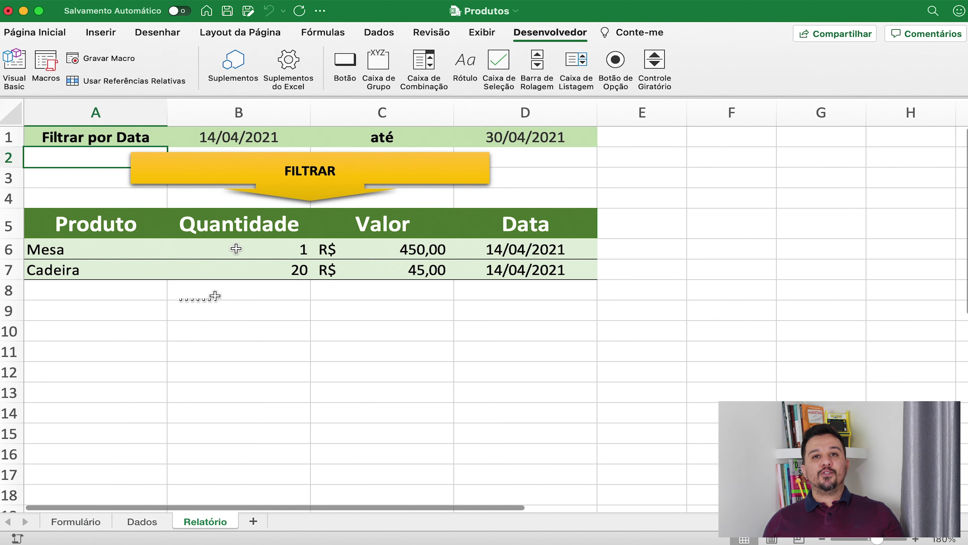